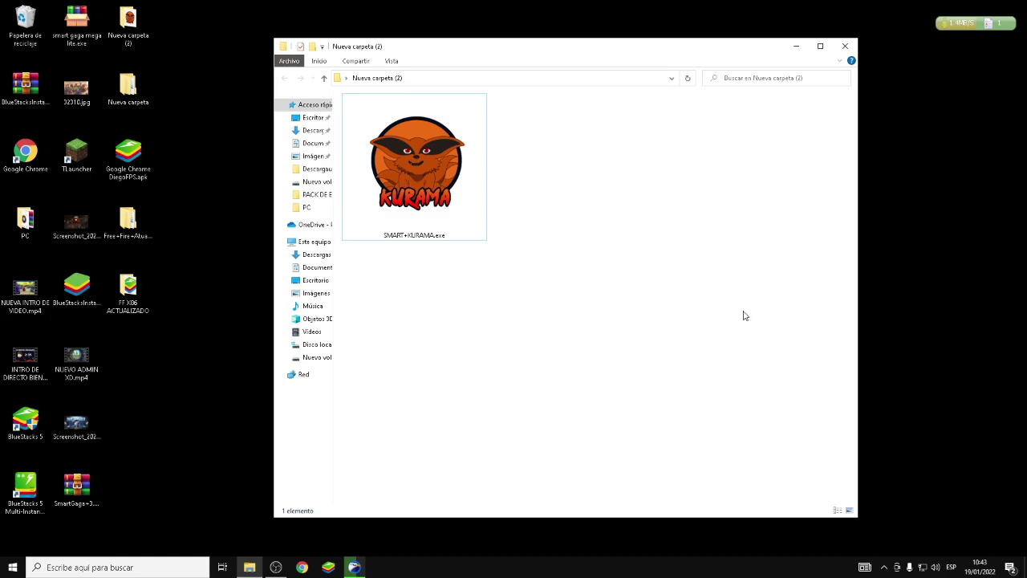
Run the SMART+KURAMA.exe self-extracting installer as administrator
left_click(424, 166)
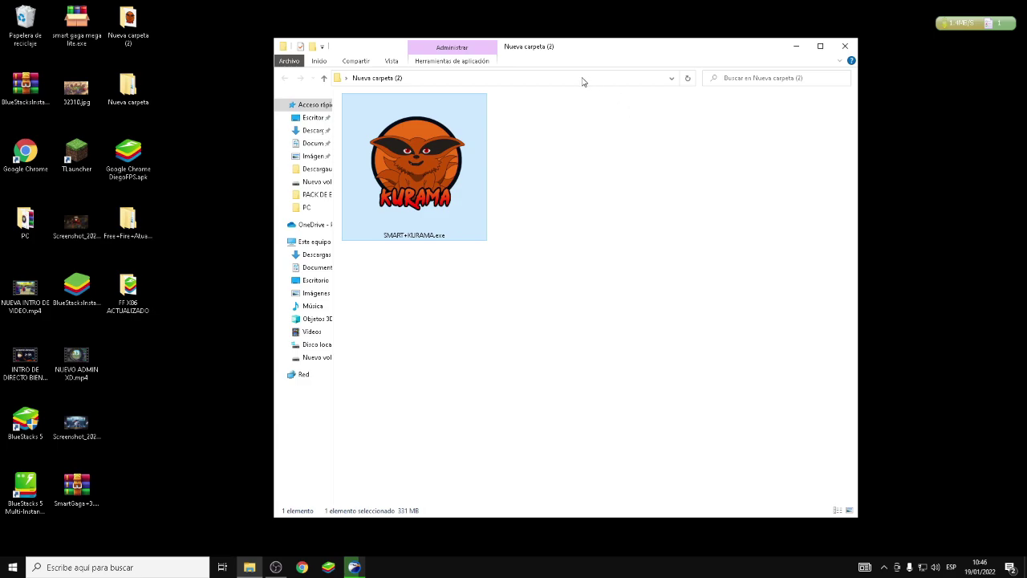
right_click(443, 149)
left_click(496, 168)
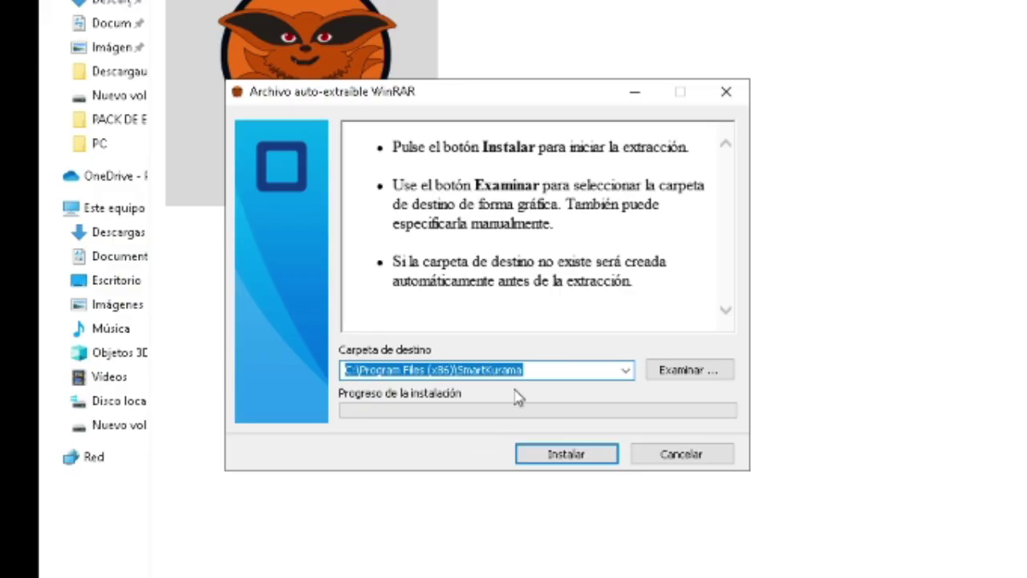
Set the destination folder to Escritorio under Este equipo and start the installation there
left_click(679, 370)
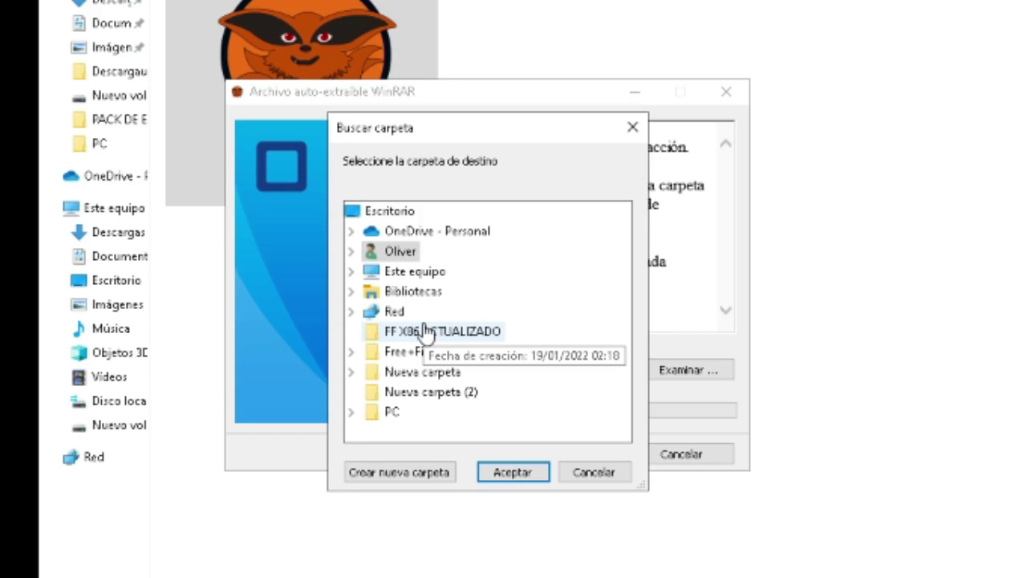
double_click(414, 273)
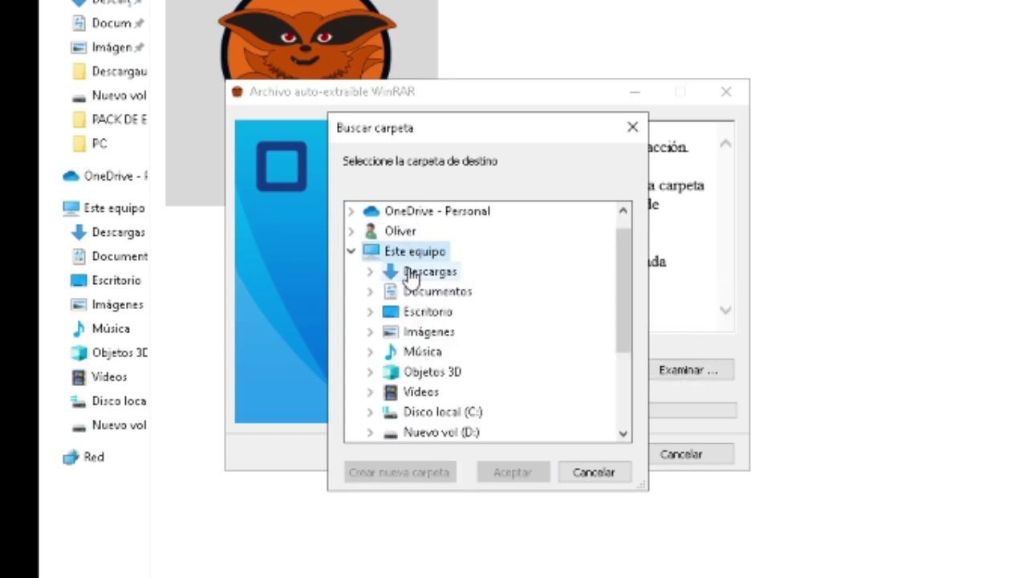
double_click(433, 313)
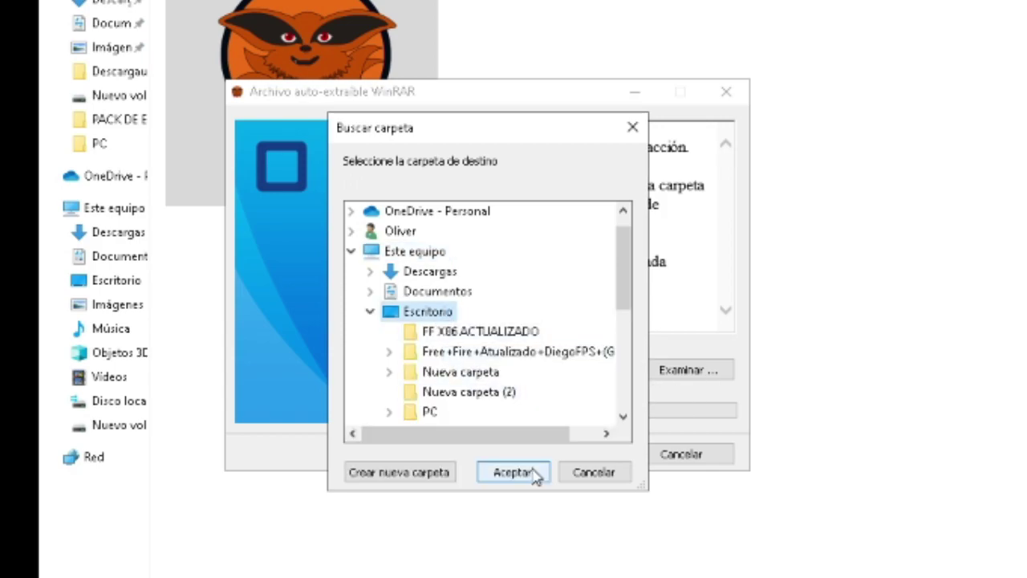
left_click(534, 474)
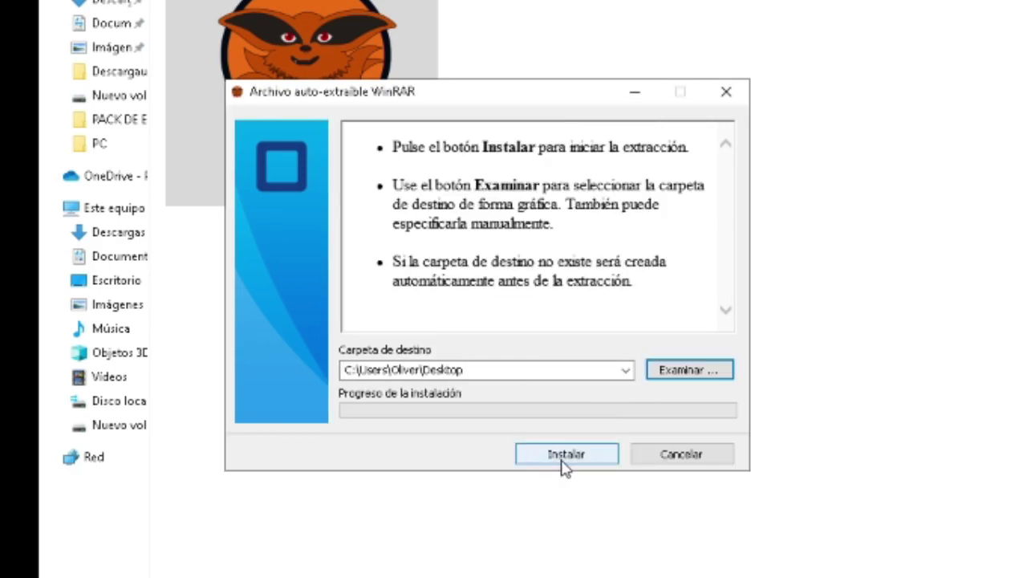
left_click(564, 464)
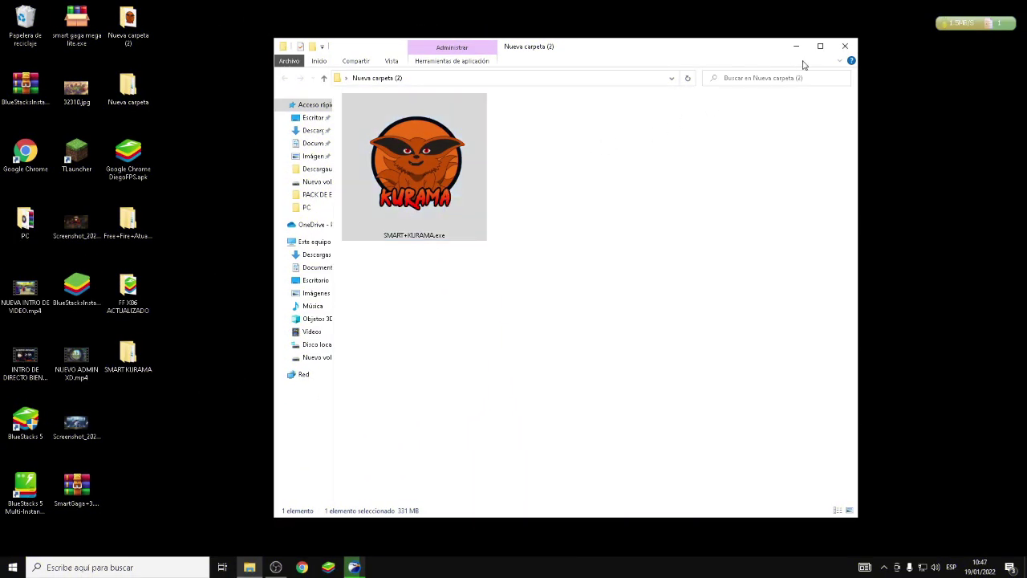
Close the Nueva carpeta (2) window and move the extracted SMART KURAMA folder to an empty area of the desktop
left_click(845, 46)
left_click_drag(128, 358, 848, 159)
left_click_drag(379, 120, 610, 539)
left_click_drag(328, 355, 577, 201)
left_click_drag(642, 432, 519, 152)
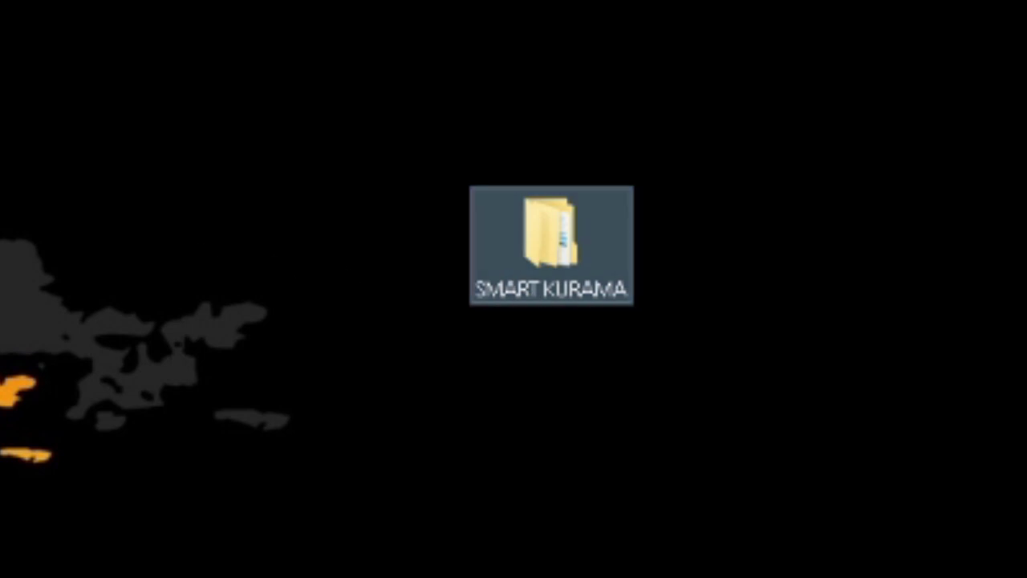
left_click_drag(90, 0, 817, 516)
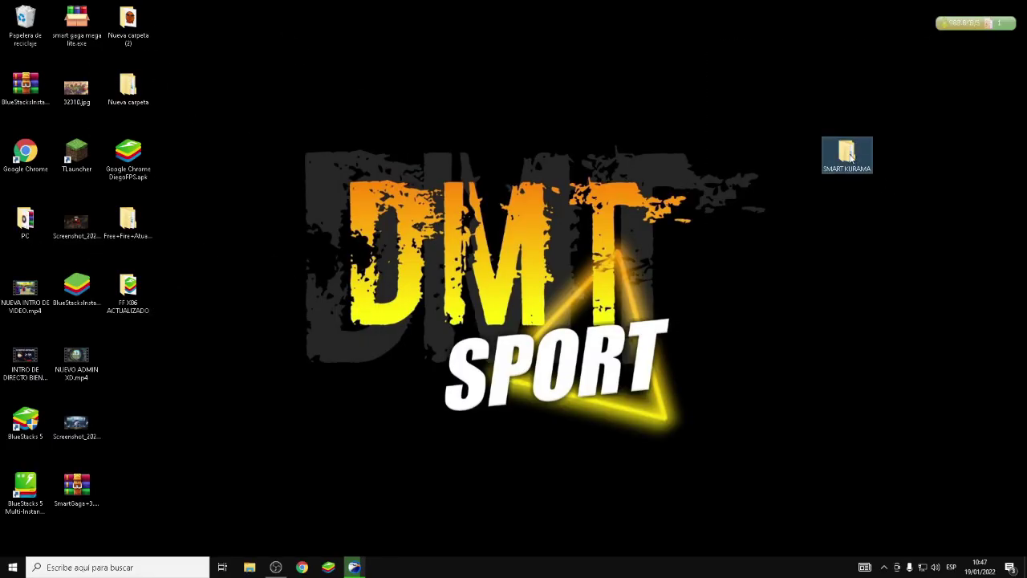
left_click_drag(551, 245, 223, 252)
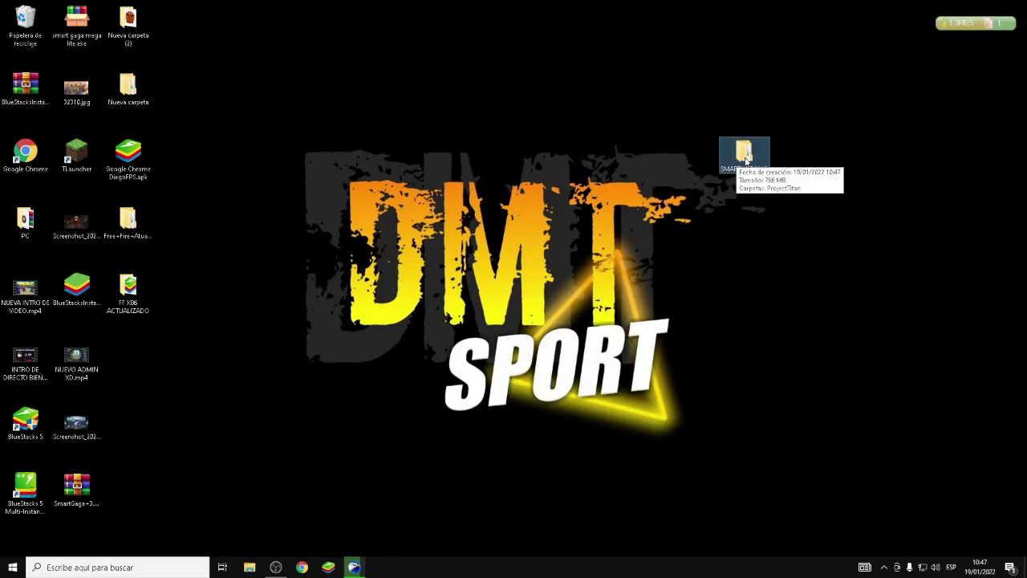
Open the Engine folder inside the ProjectTitan folder of SMART KURAMA
double_click(746, 162)
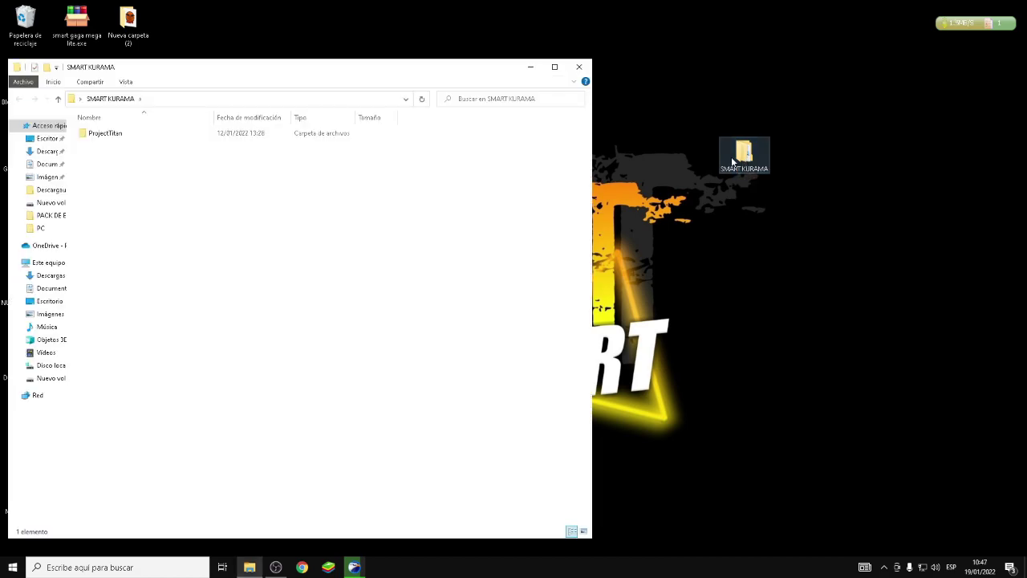
left_click(134, 140)
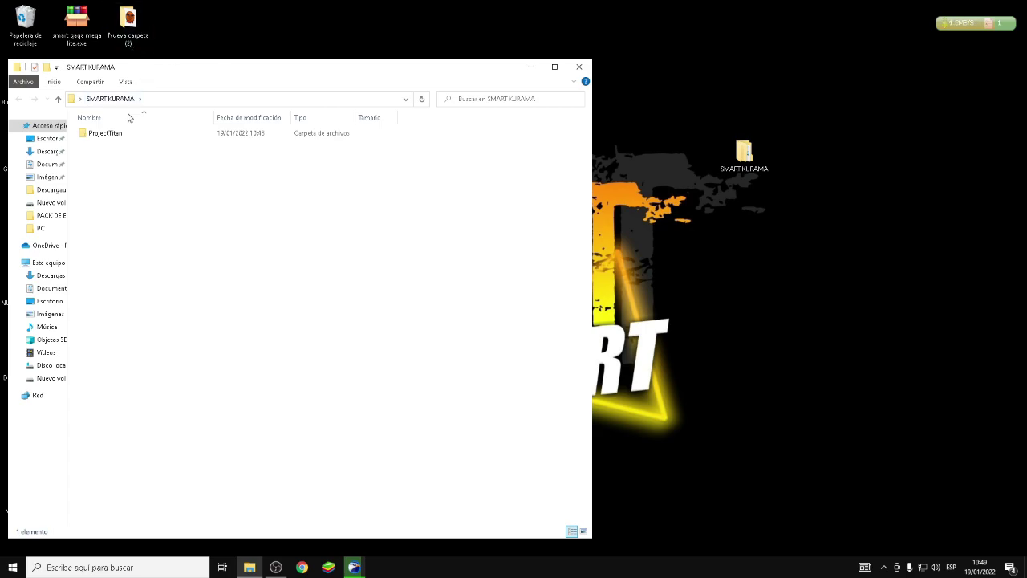
double_click(117, 138)
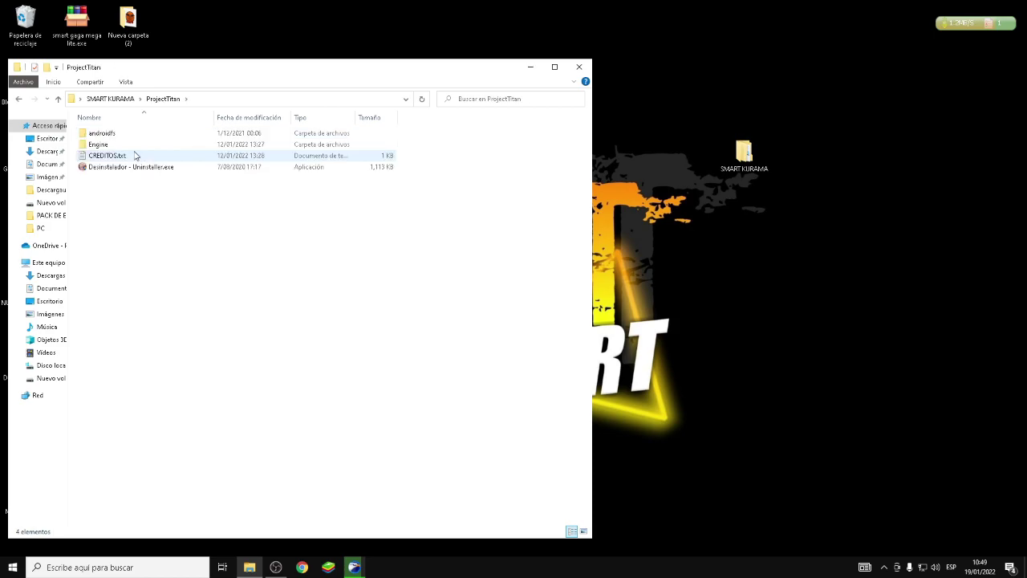
double_click(144, 145)
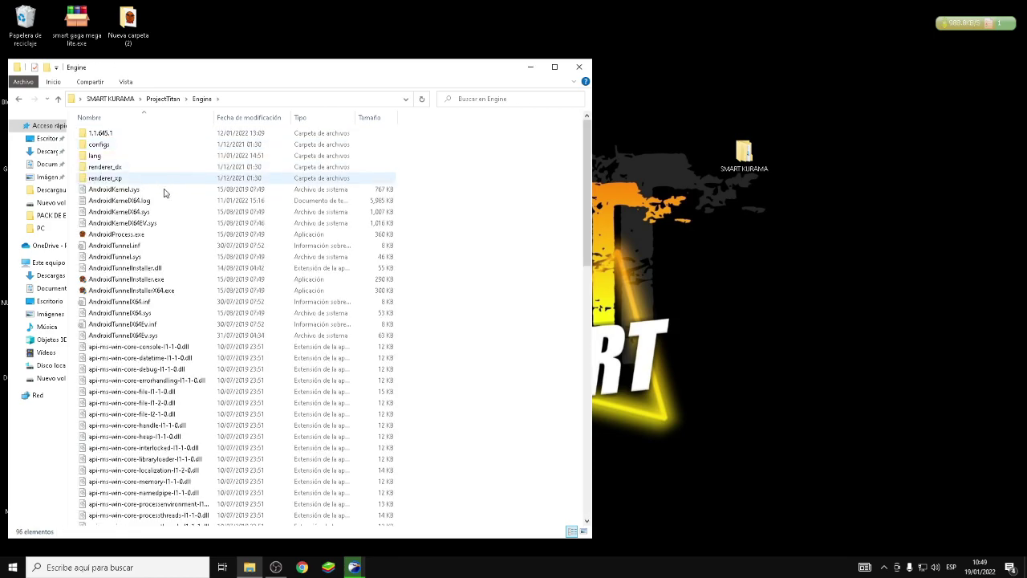
Create a desktop shortcut for ProjectTitan.exe, close the folder window, and place the shortcut beside the SMART KURAMA folder
scroll(173, 240, "down", 10)
scroll(170, 277, "down", 6)
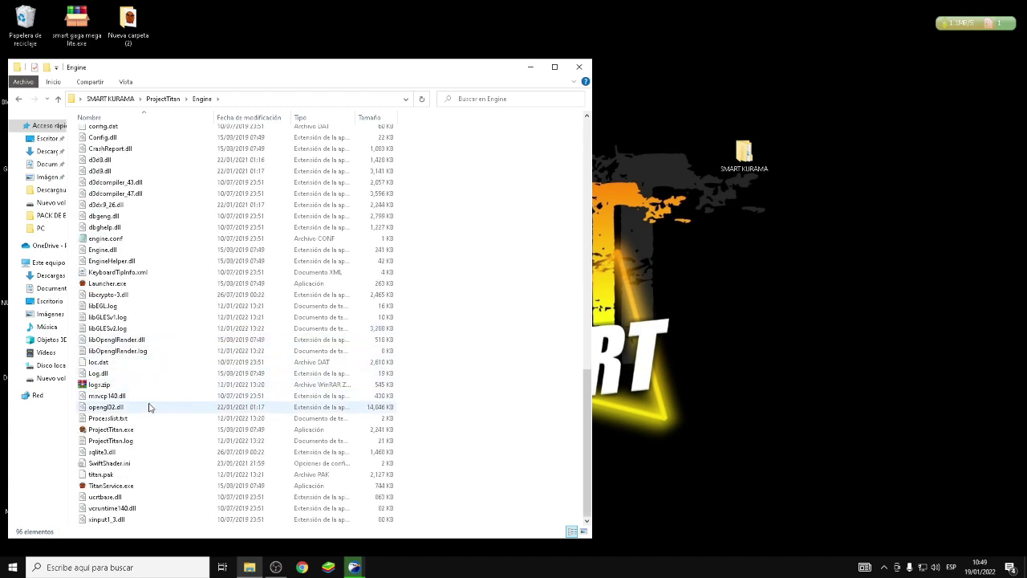
left_click(133, 431)
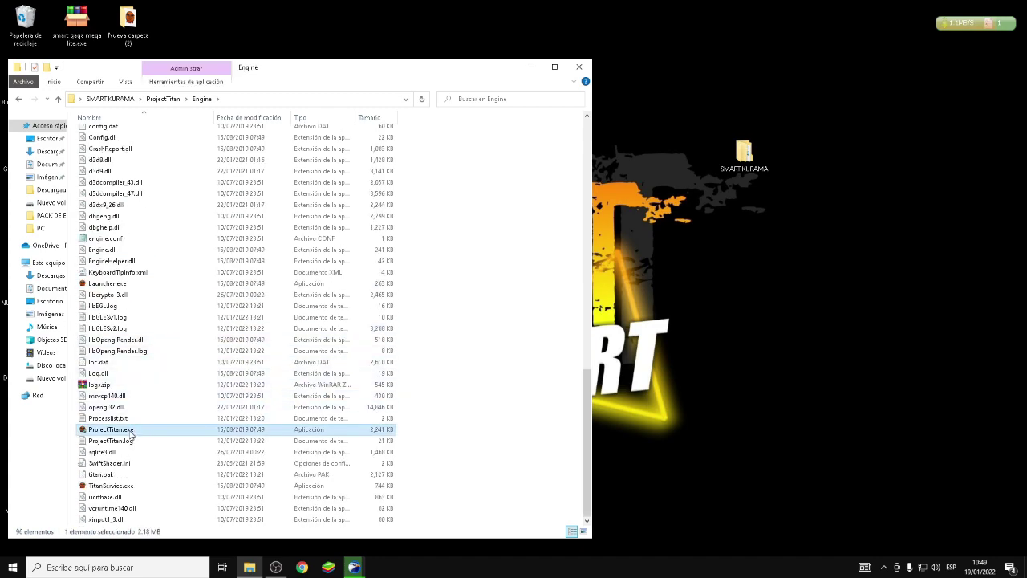
right_click(133, 434)
mouse_move(192, 344)
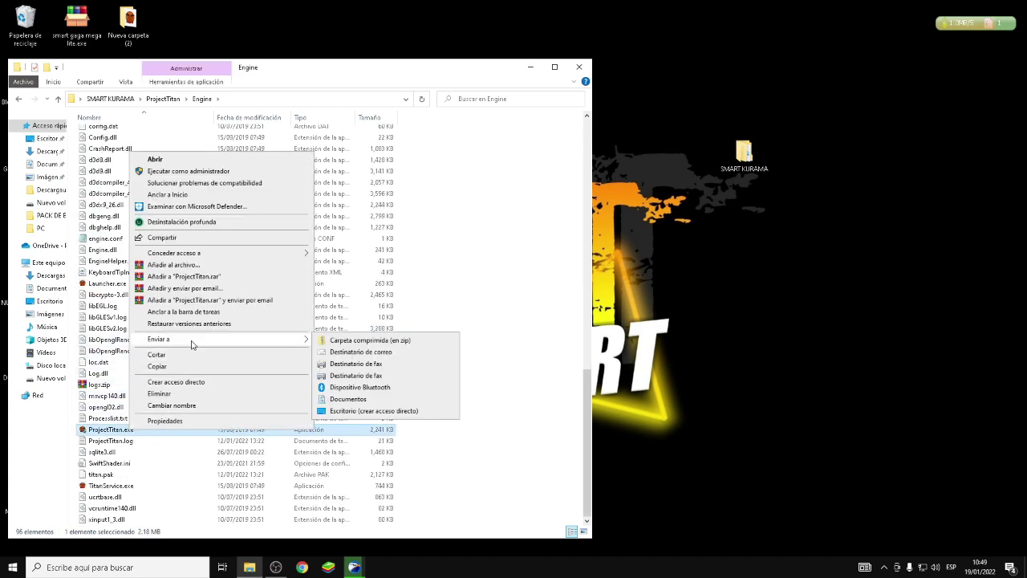
left_click(353, 411)
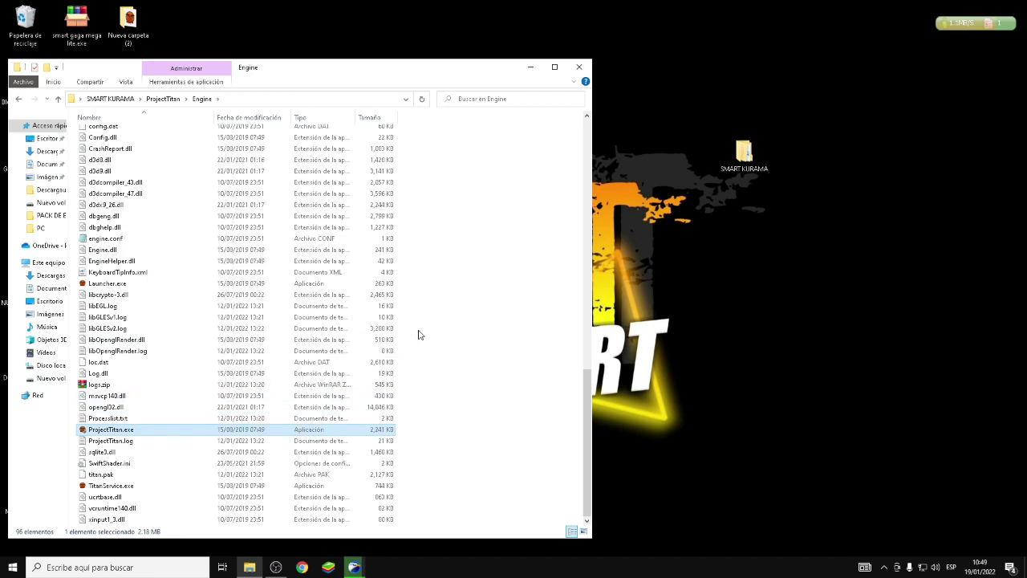
left_click(577, 68)
left_click_drag(132, 357, 695, 178)
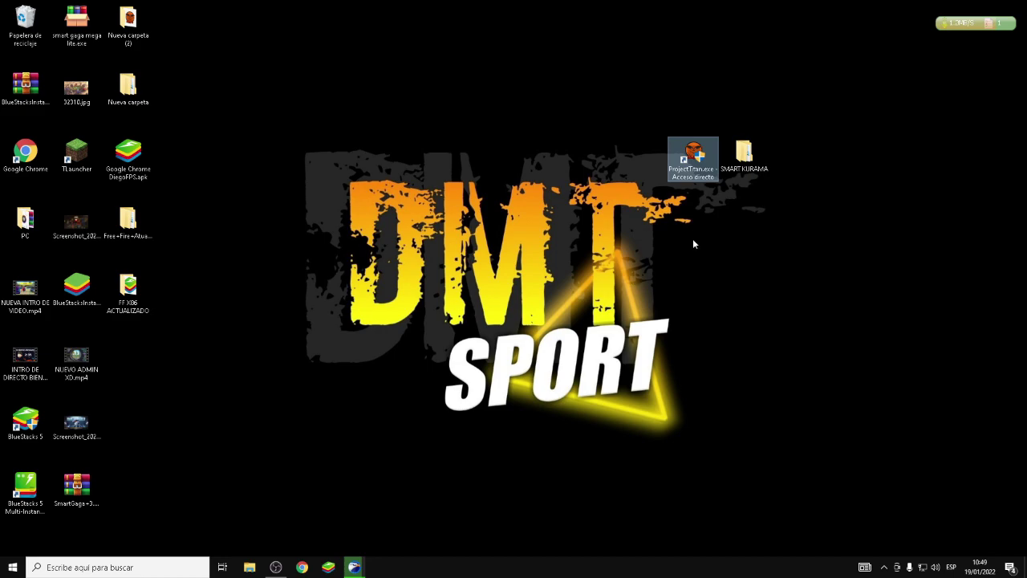
Set the ProjectTitan.exe shortcut's compatibility properties to always run the program as administrator and apply the change
right_click(689, 158)
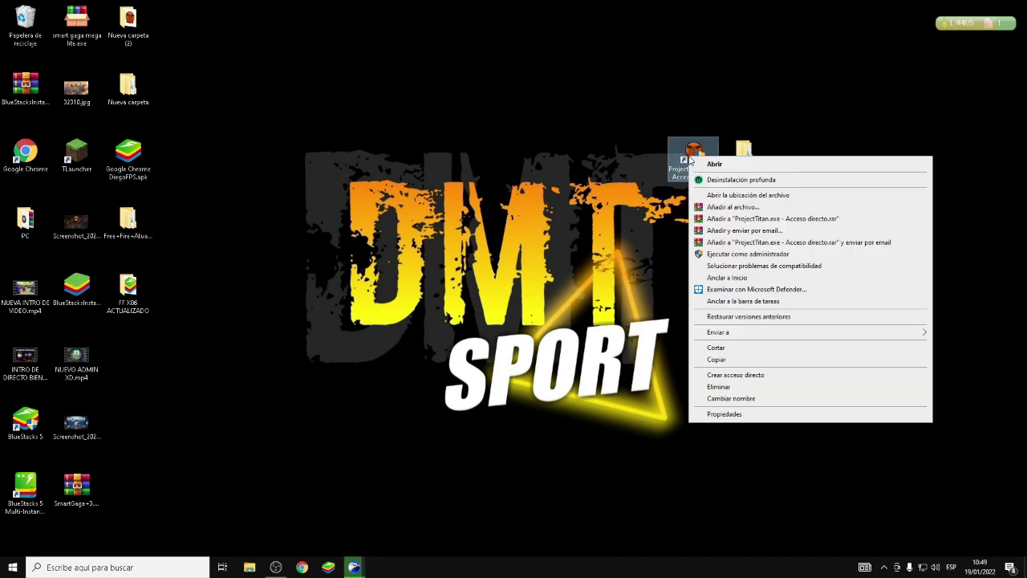
left_click(740, 415)
left_click(861, 193)
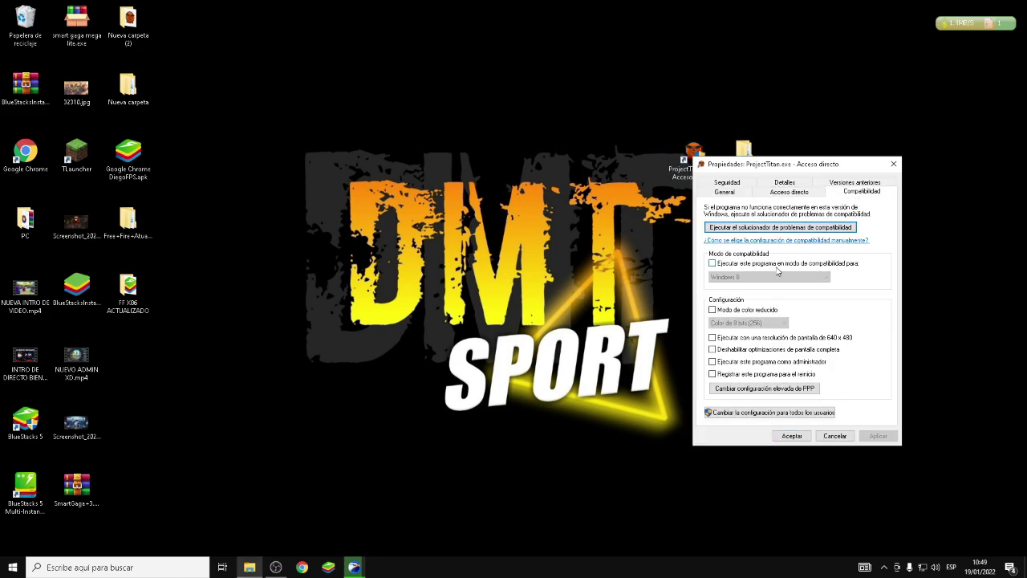
left_click(712, 362)
left_click(878, 436)
left_click(788, 438)
Launch the emulator from the ProjectTitan.exe shortcut, allow its access through the Windows firewall, and show its installed apps
double_click(693, 157)
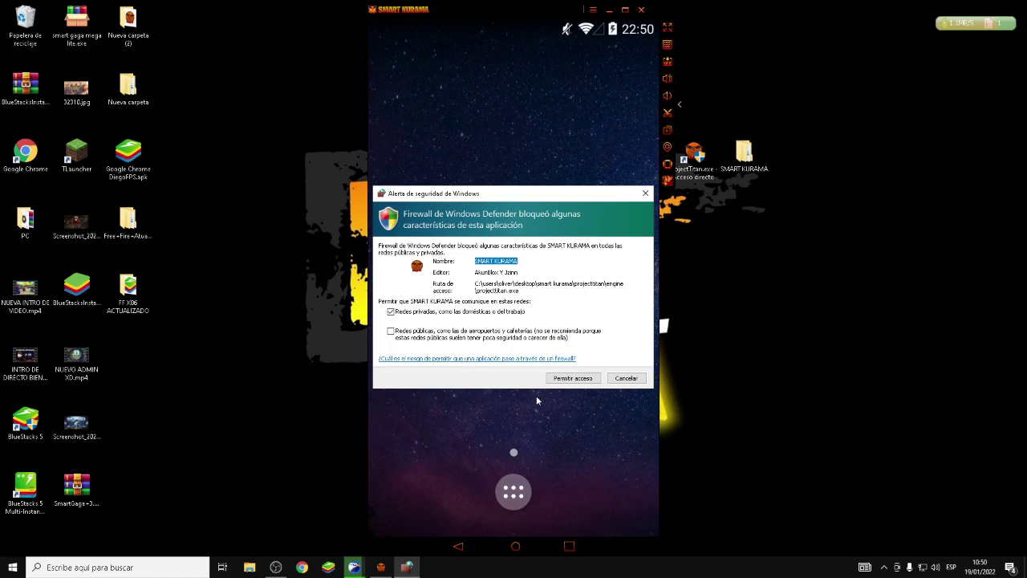
left_click(560, 378)
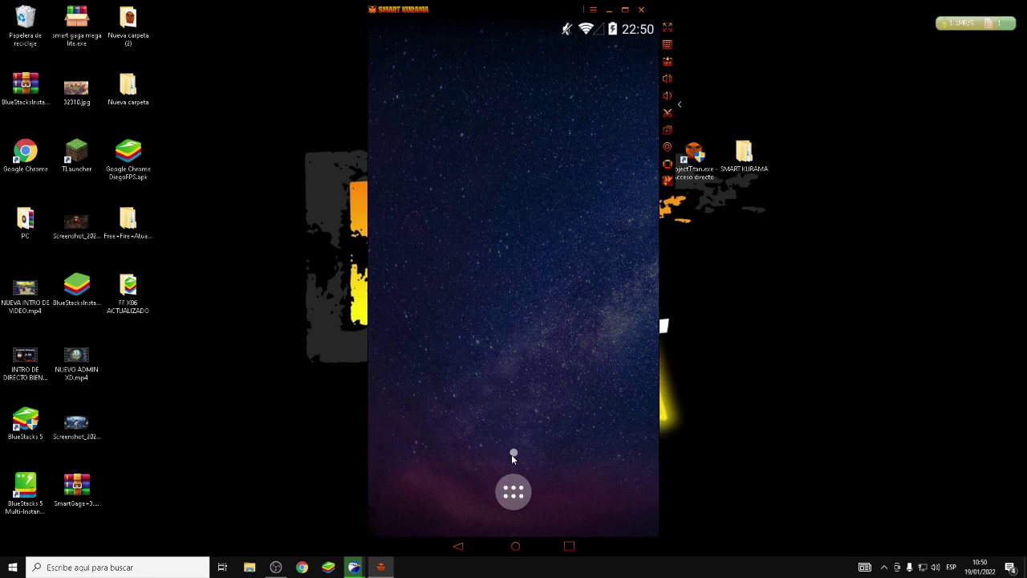
left_click(515, 493)
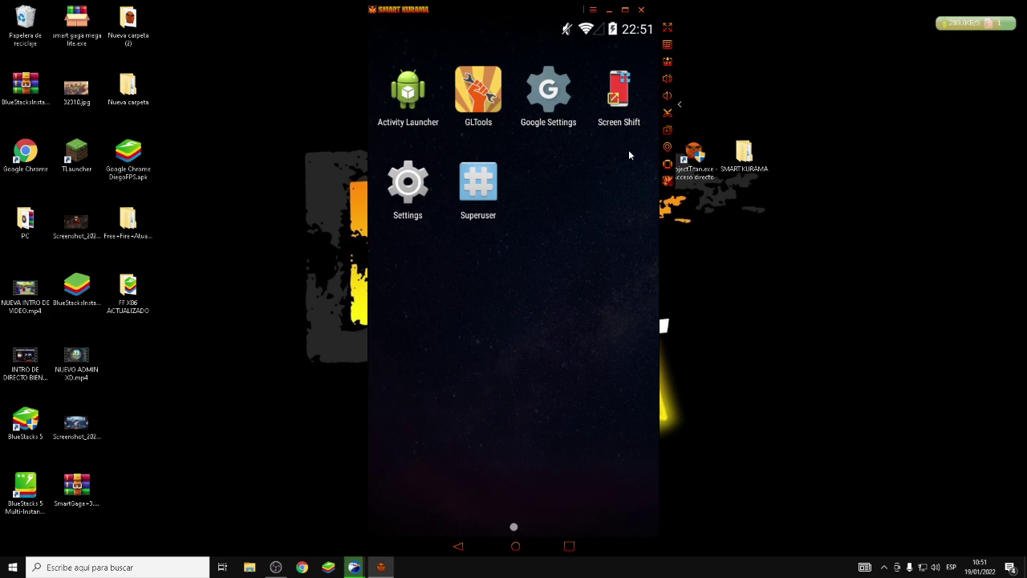
Install the Free Fire APK from the FF X86 ACTUALIZADO folder into the emulator and close the folder window
double_click(128, 291)
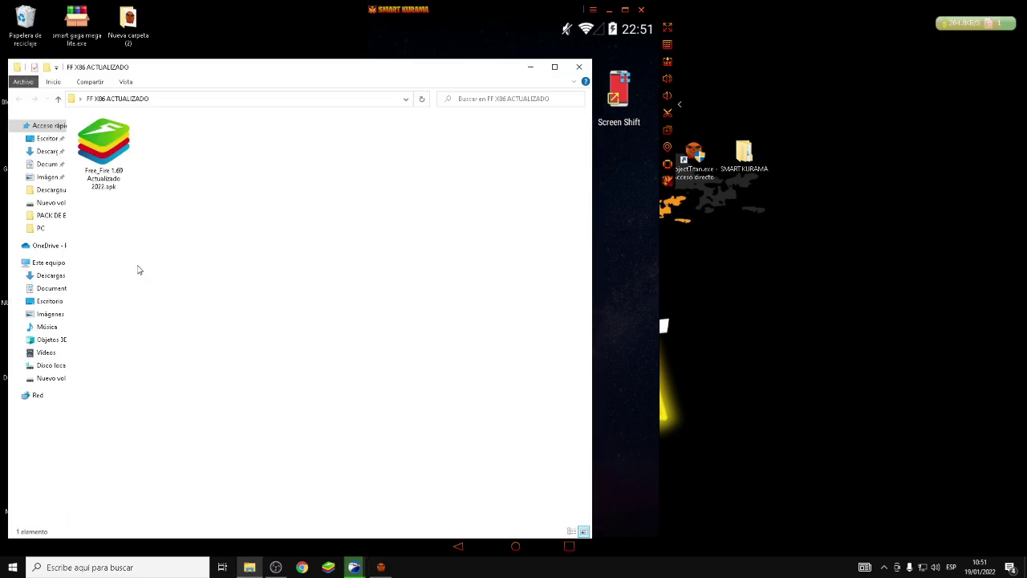
left_click(112, 170)
left_click_drag(470, 72, 387, 65)
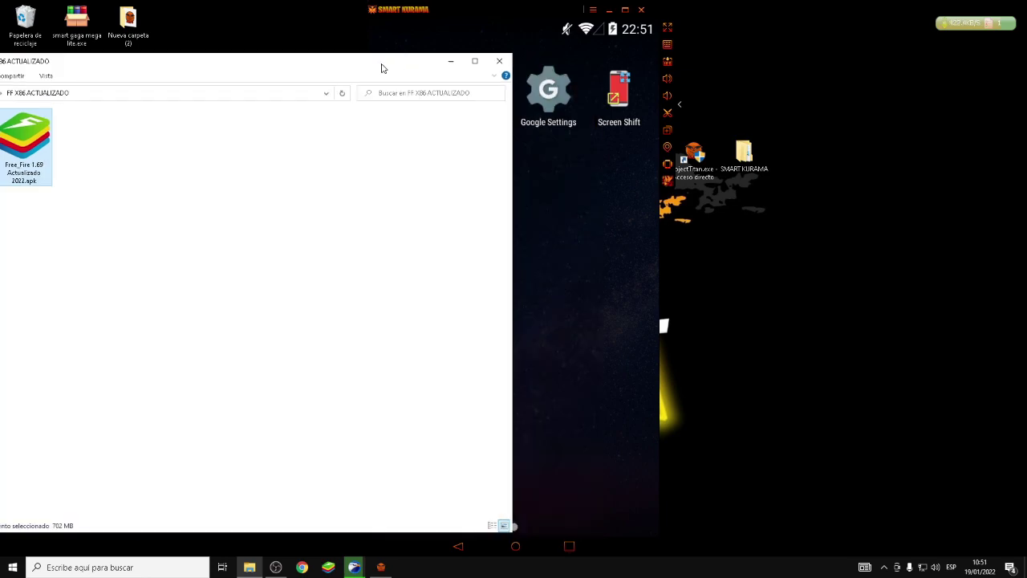
left_click_drag(28, 141, 569, 314)
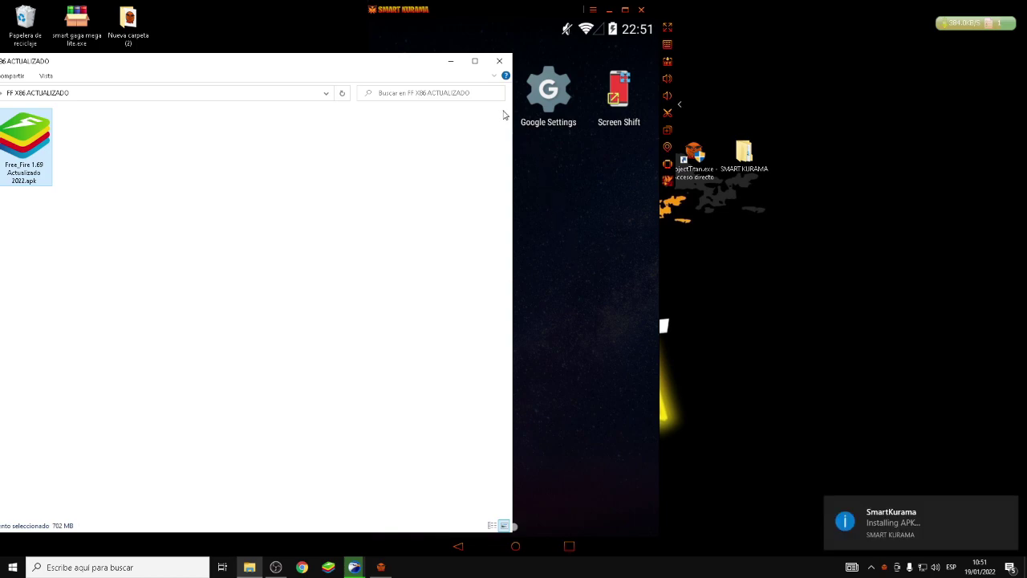
left_click(499, 60)
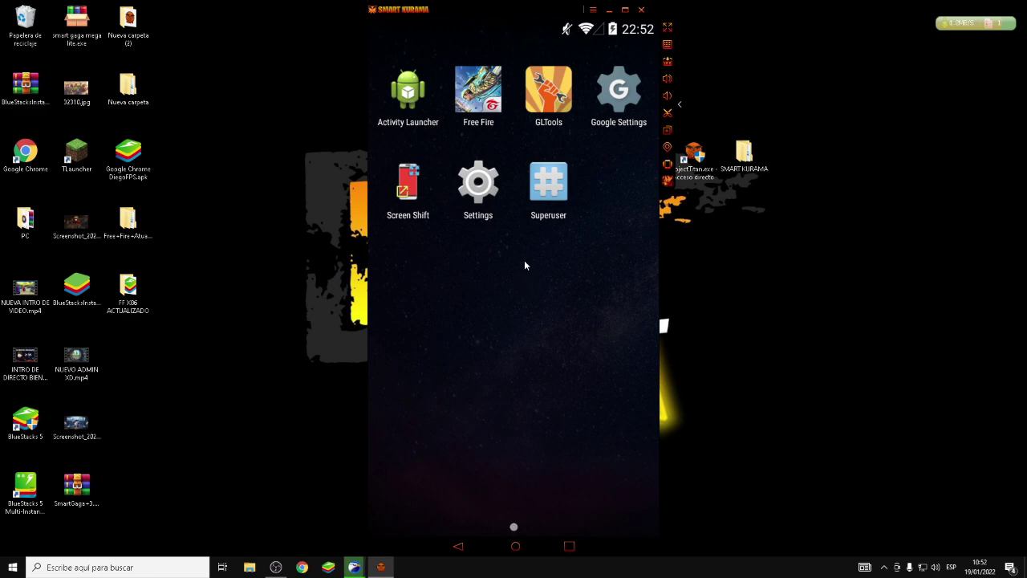
In the emulator's advanced settings, customize the resolution to width 900, height 600 and DPI 320
left_click(668, 184)
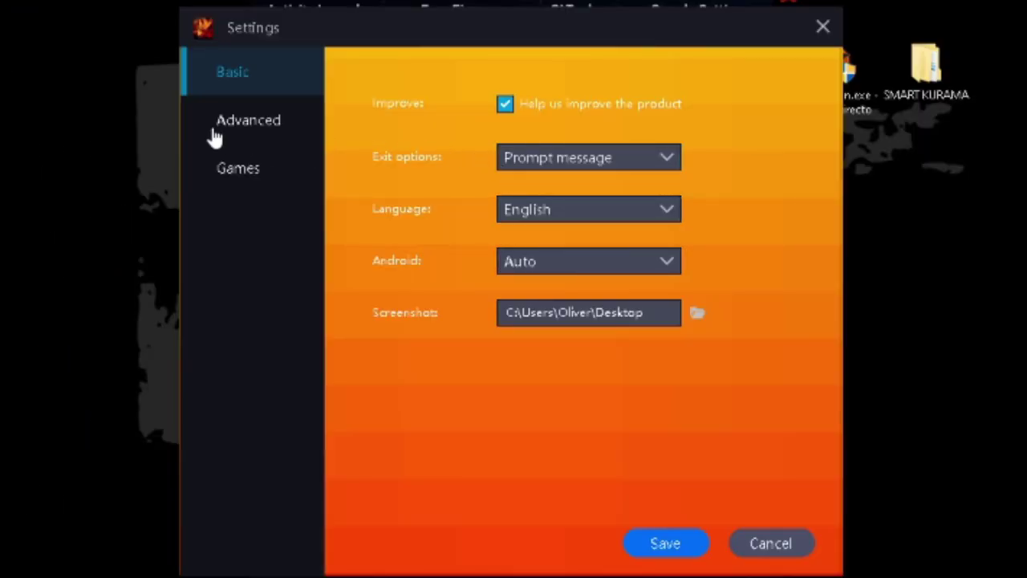
left_click(346, 186)
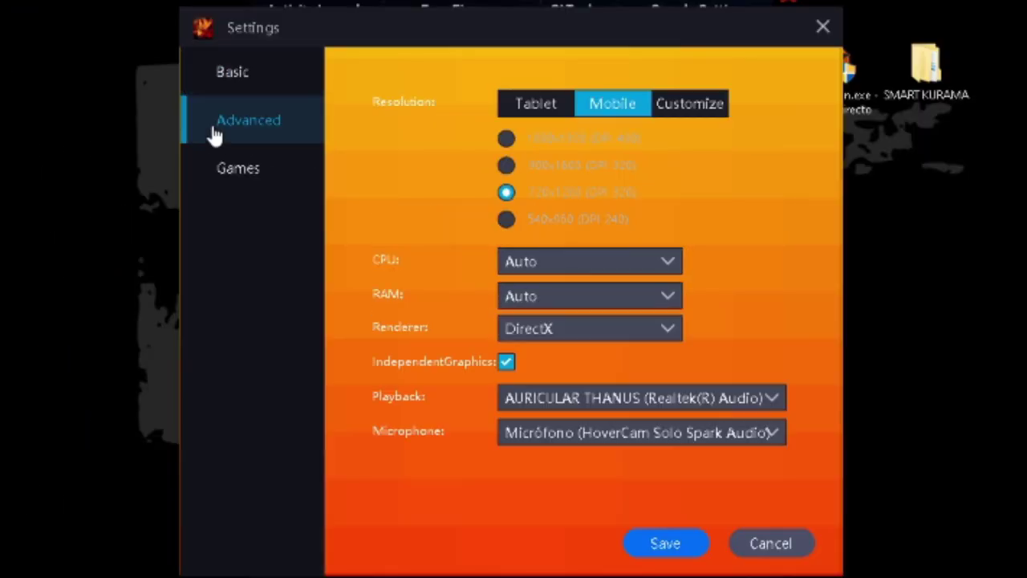
left_click(687, 105)
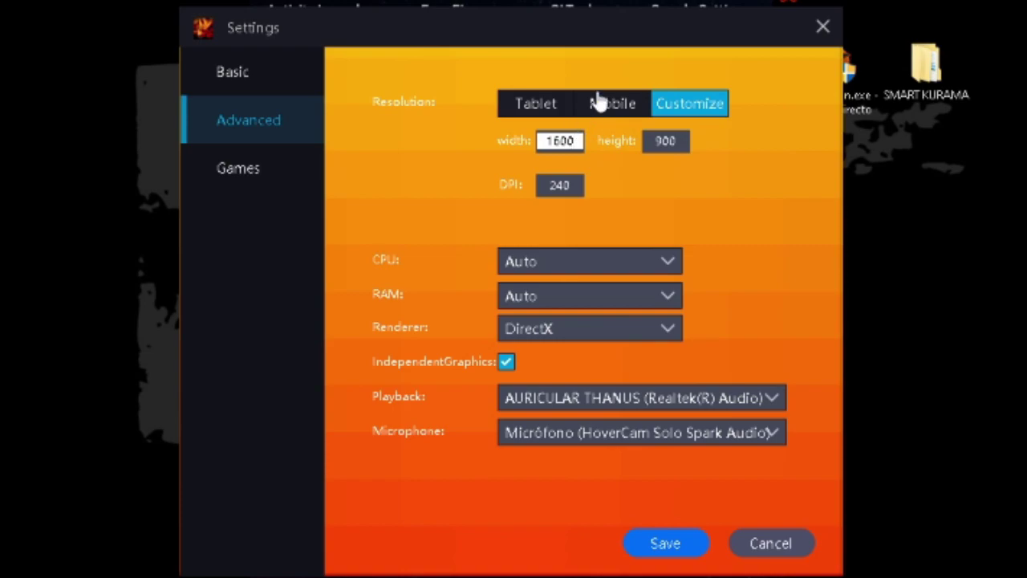
left_click_drag(583, 146, 473, 142)
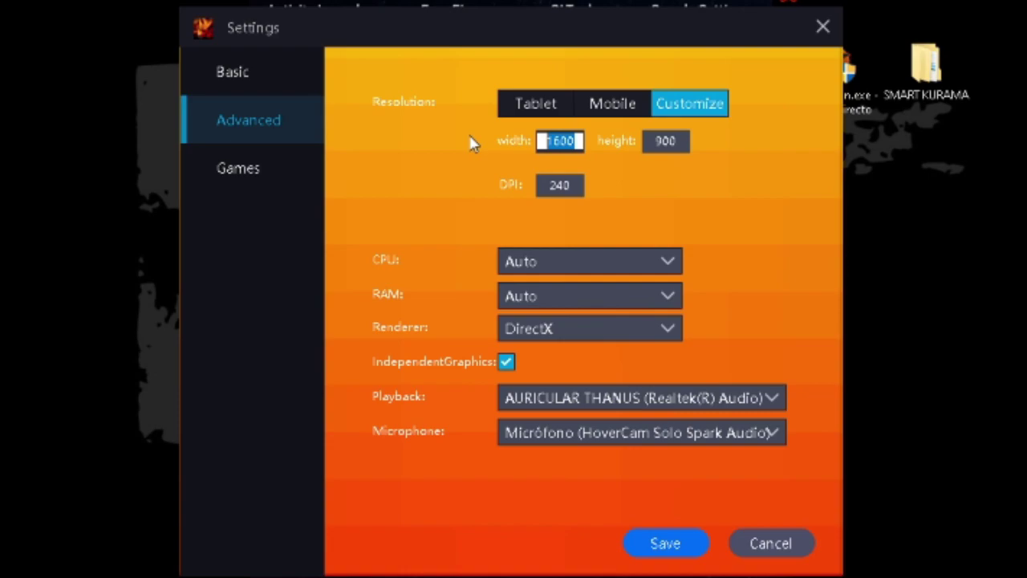
type("900")
left_click(670, 140)
type("9")
key("BackSpace")
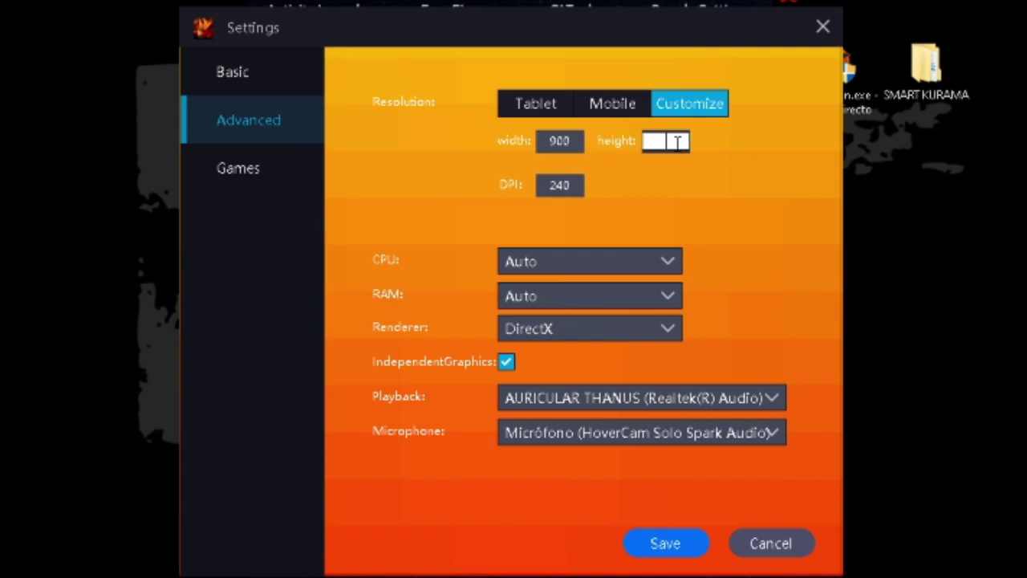
type("600")
double_click(540, 185)
type("320")
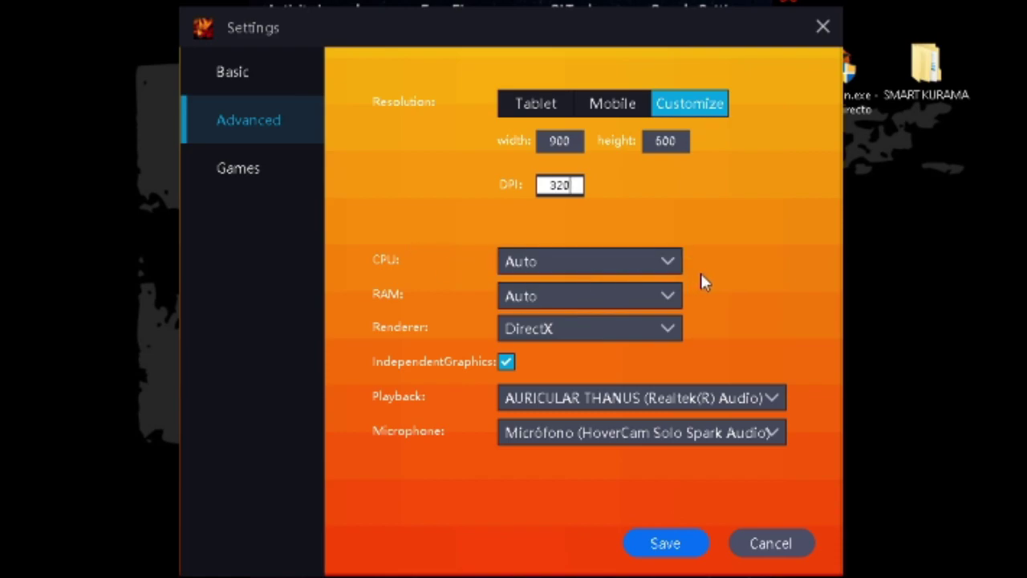
Set the emulator's CPU to 1 core and its RAM to 1024M in the advanced settings
left_click(672, 263)
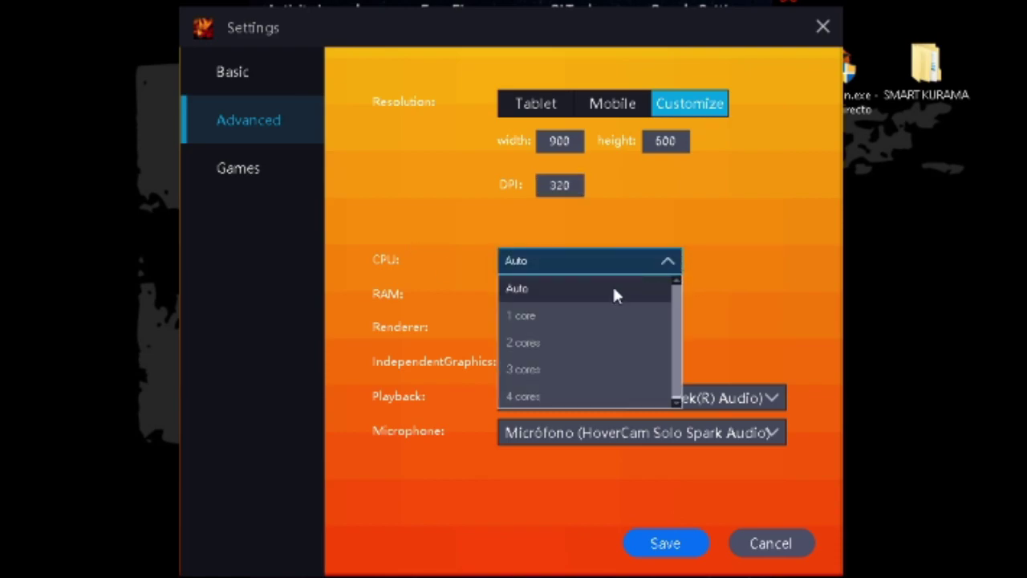
left_click(520, 316)
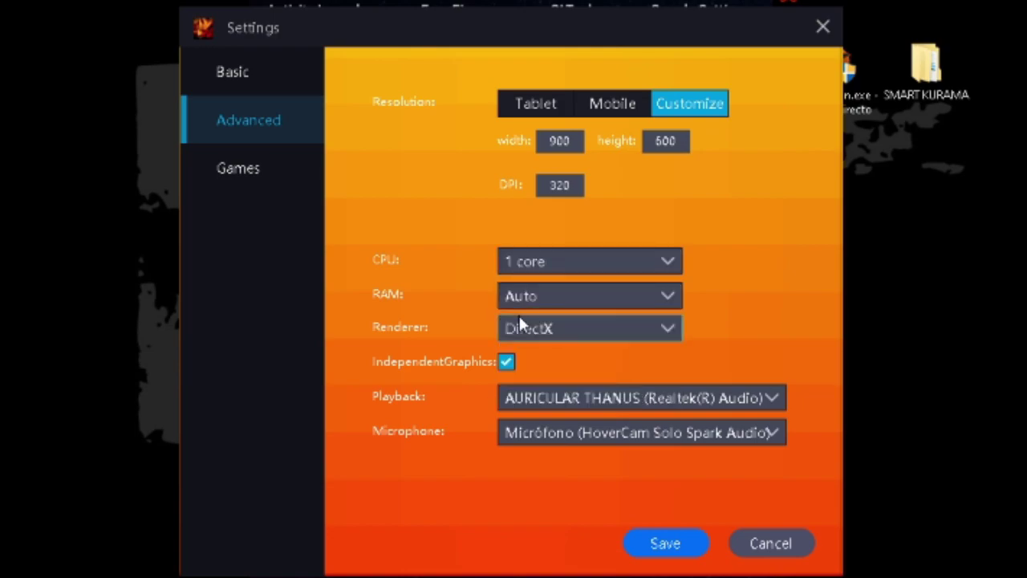
left_click(668, 297)
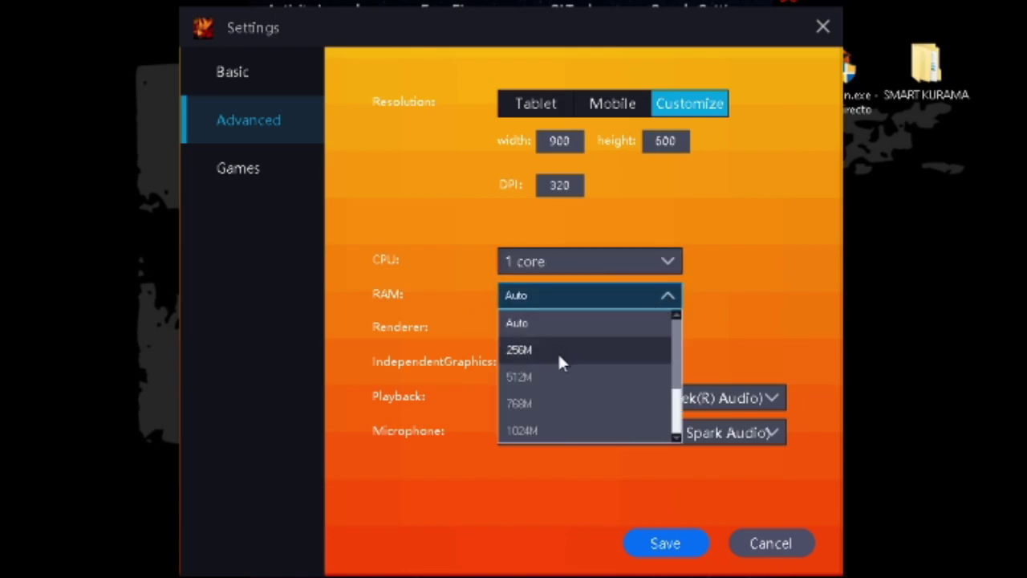
left_click(522, 427)
left_click(667, 295)
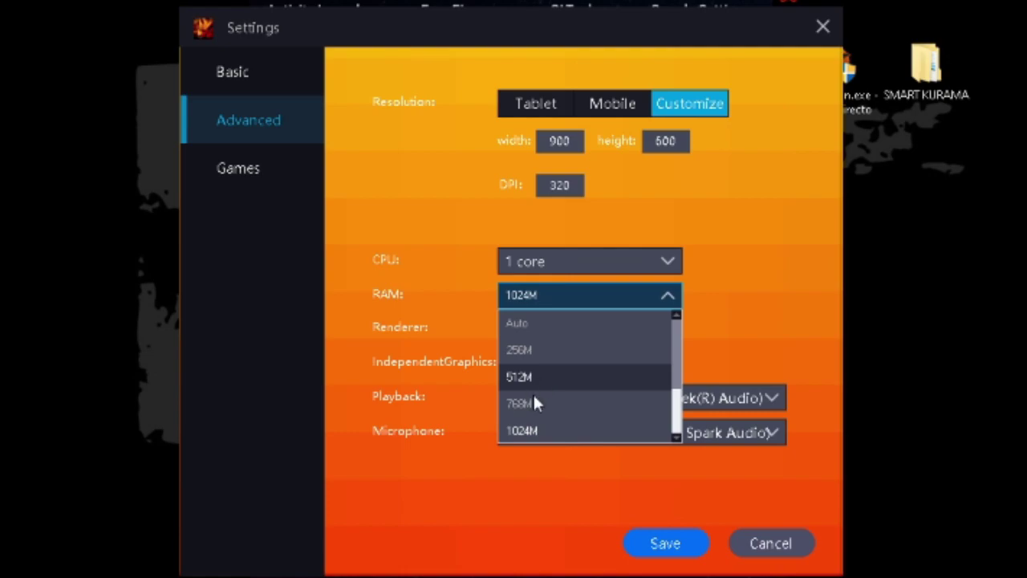
left_click(538, 430)
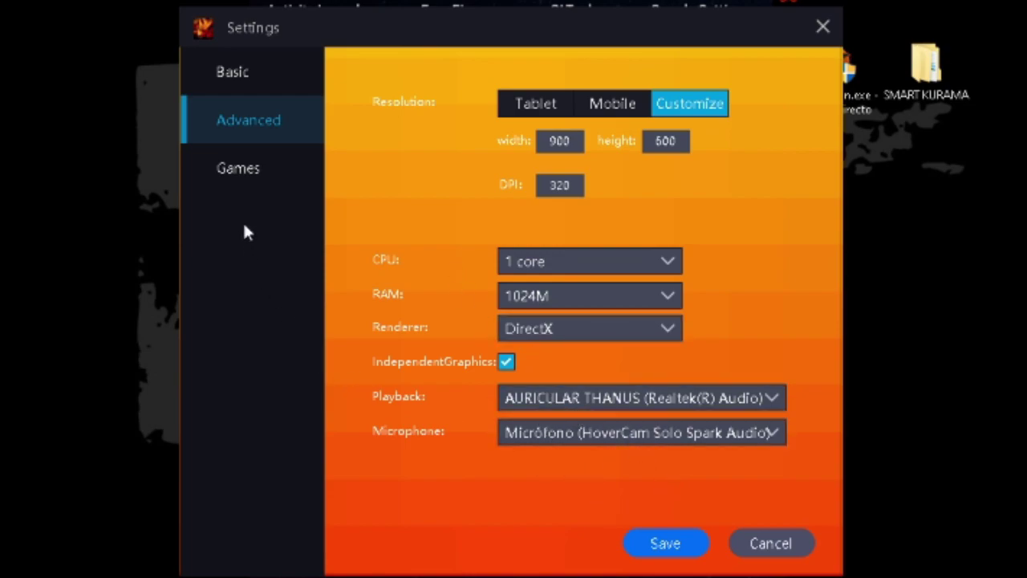
Keep the Games settings on Auto, save the changes with a reboot of the emulator, and show its installed apps
left_click(235, 172)
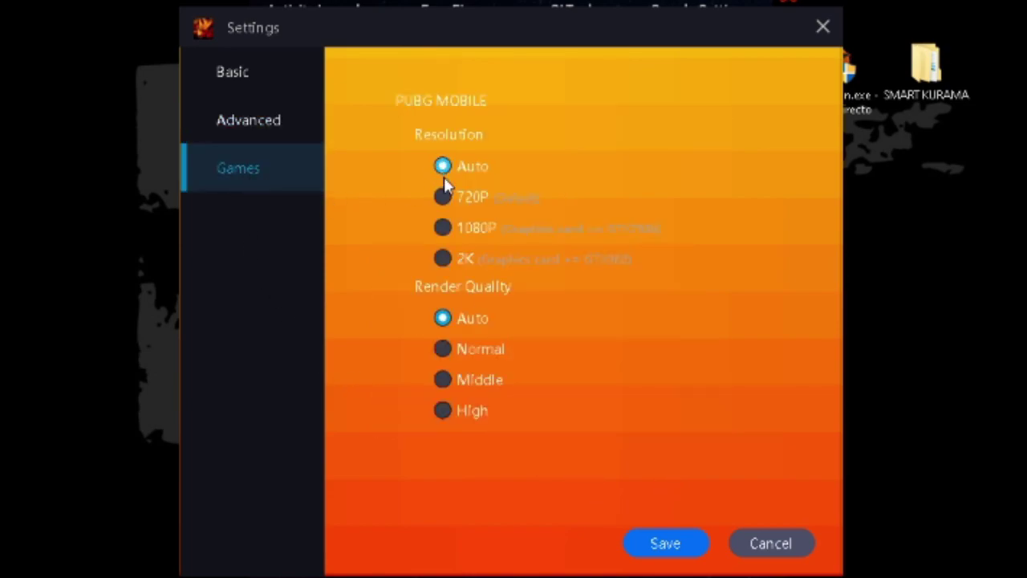
left_click(667, 562)
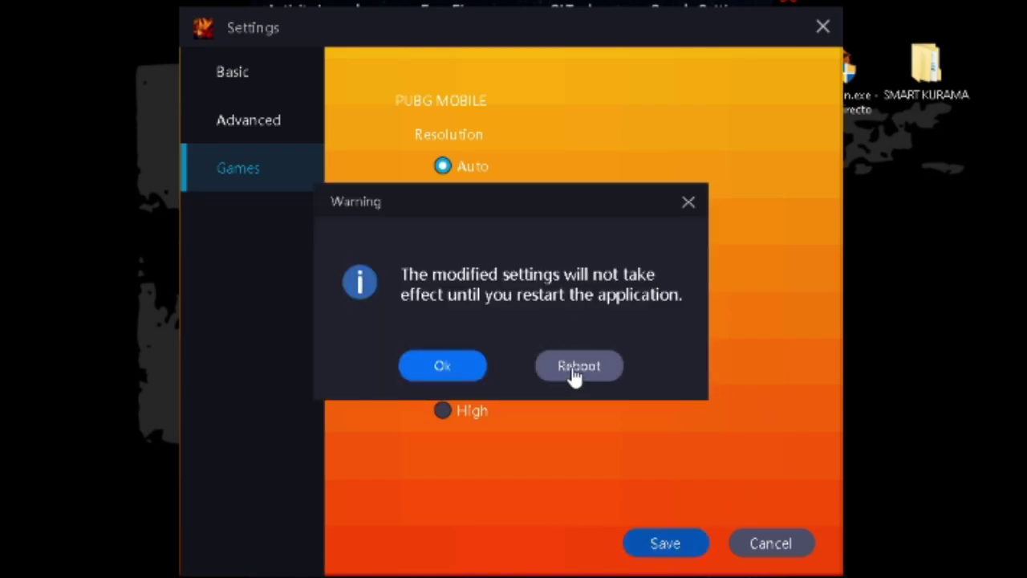
left_click(575, 370)
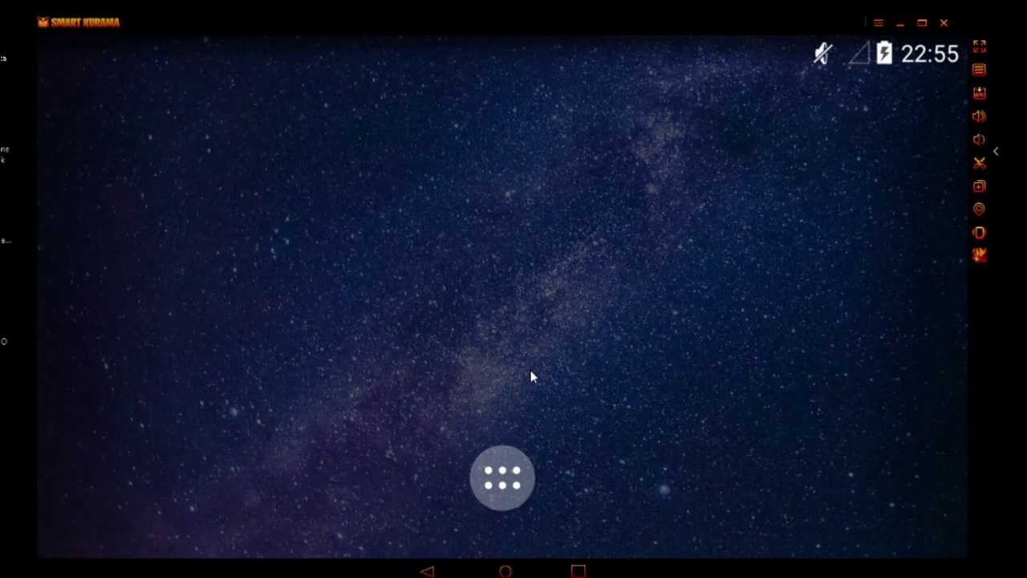
left_click(526, 475)
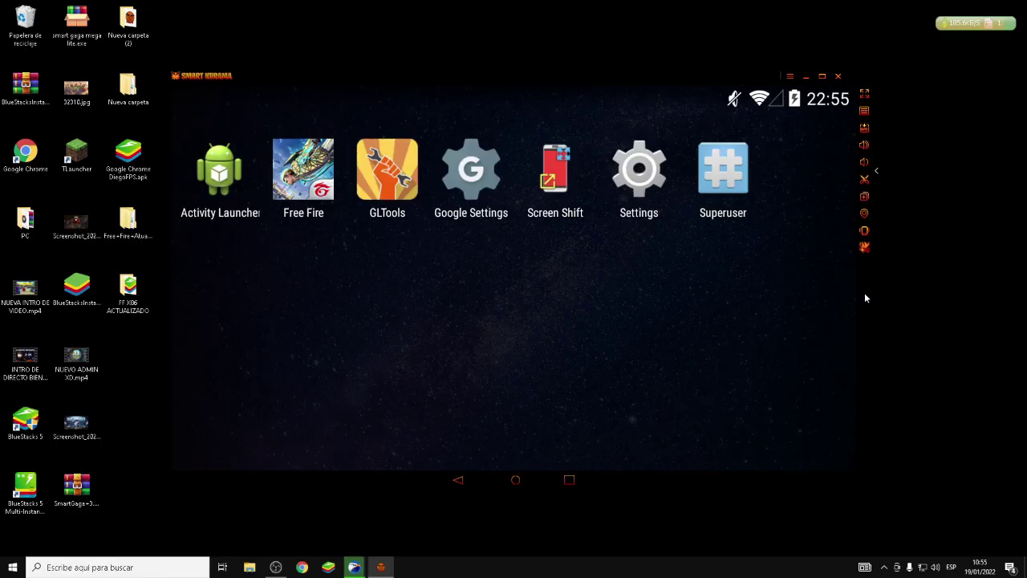
Add ProjectTitan.exe from the desktop's SMART KURAMA\ProjectTitan\Engine folder to the graphics performance preferences in the Windows display settings
right_click(935, 216)
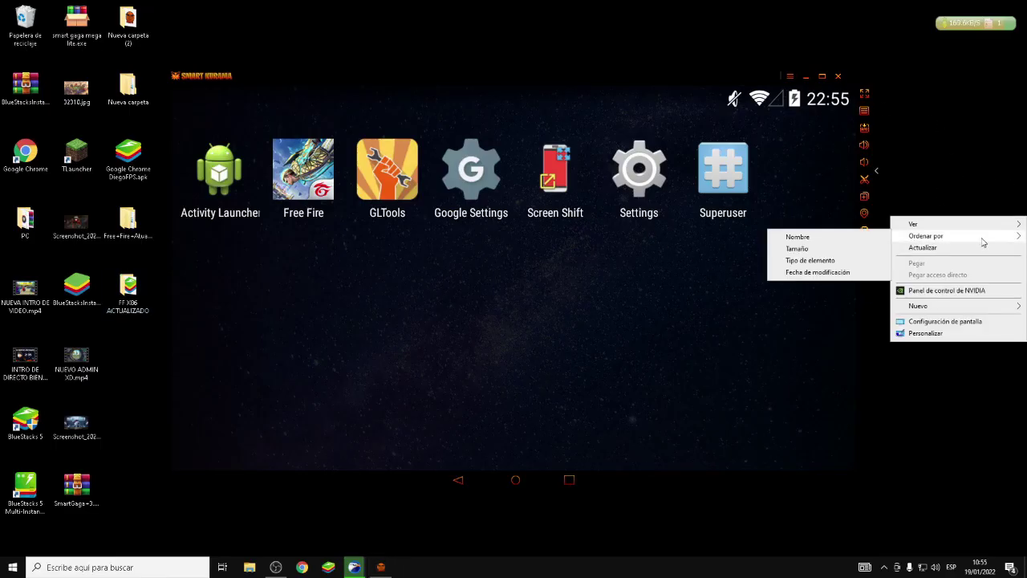
left_click(947, 322)
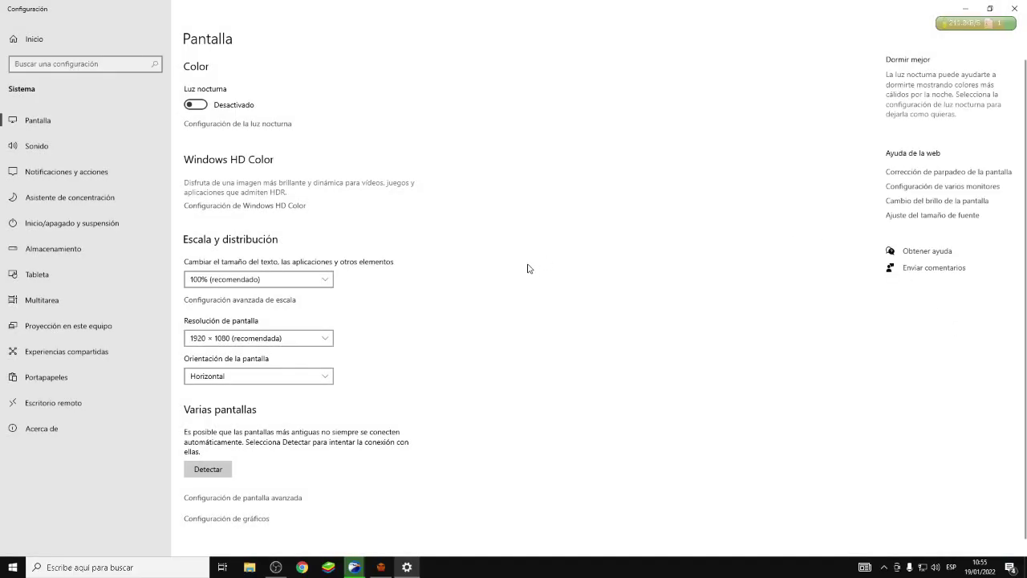
left_click(232, 522)
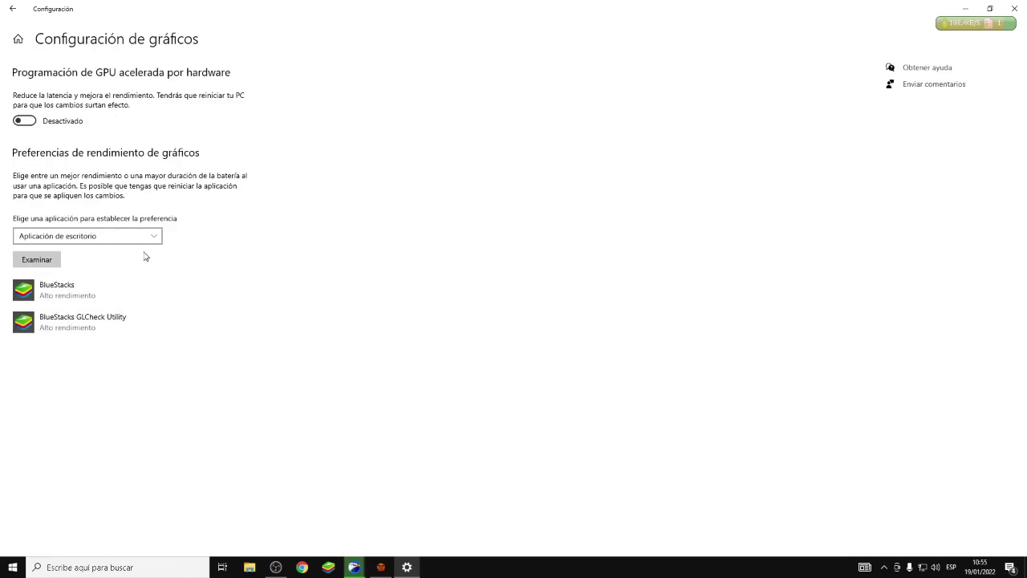
left_click(36, 260)
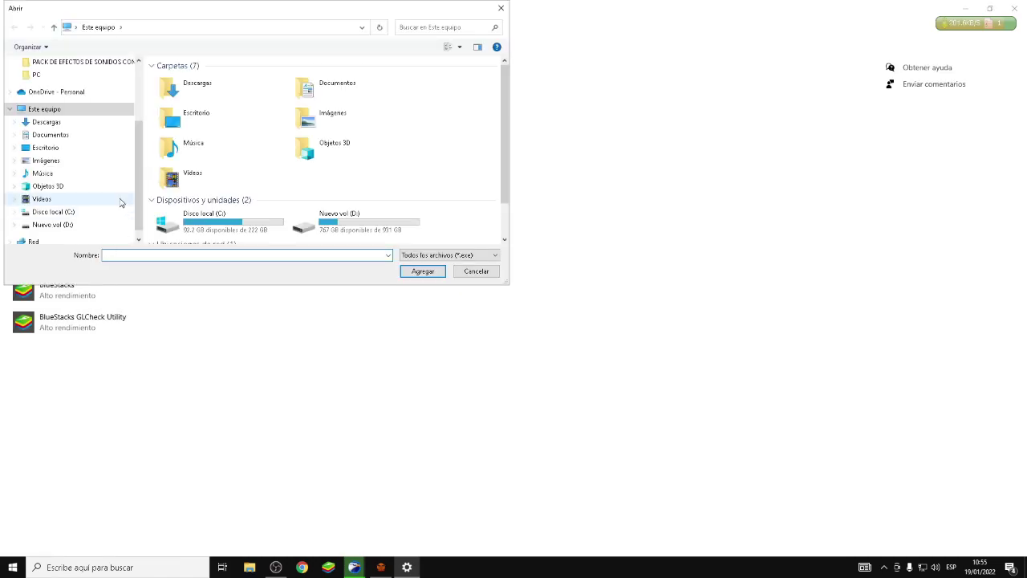
left_click(76, 149)
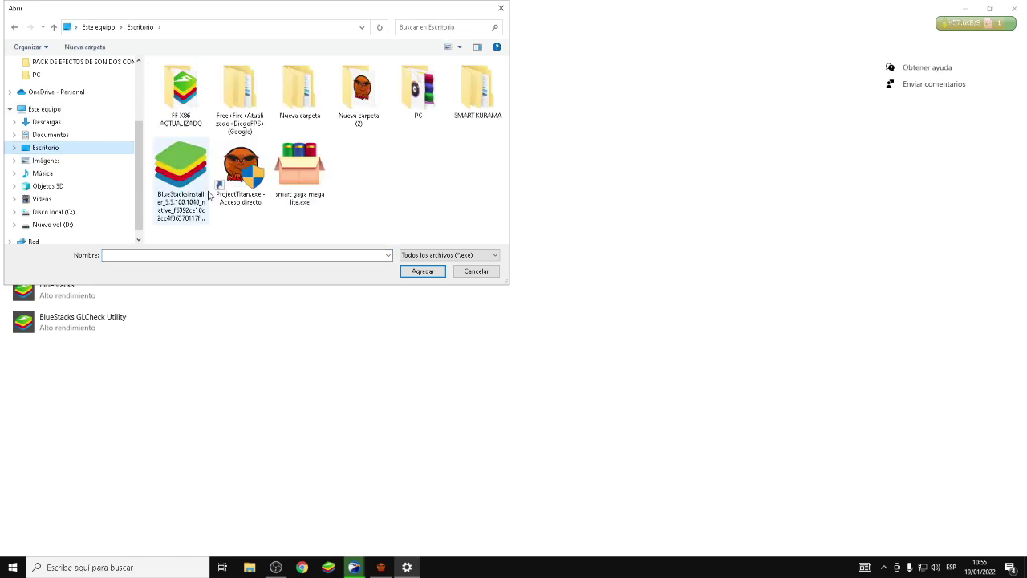
double_click(477, 94)
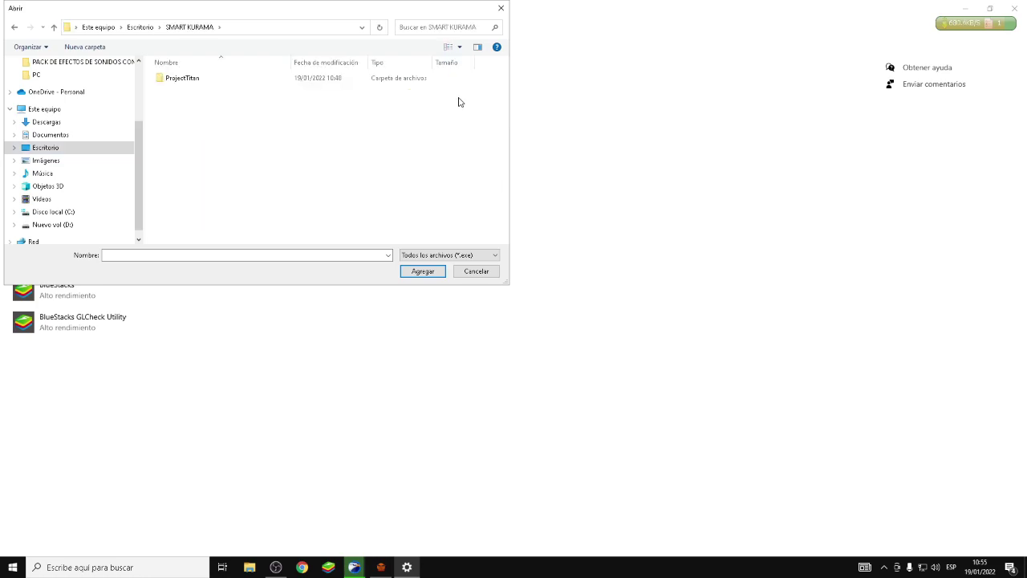
double_click(179, 77)
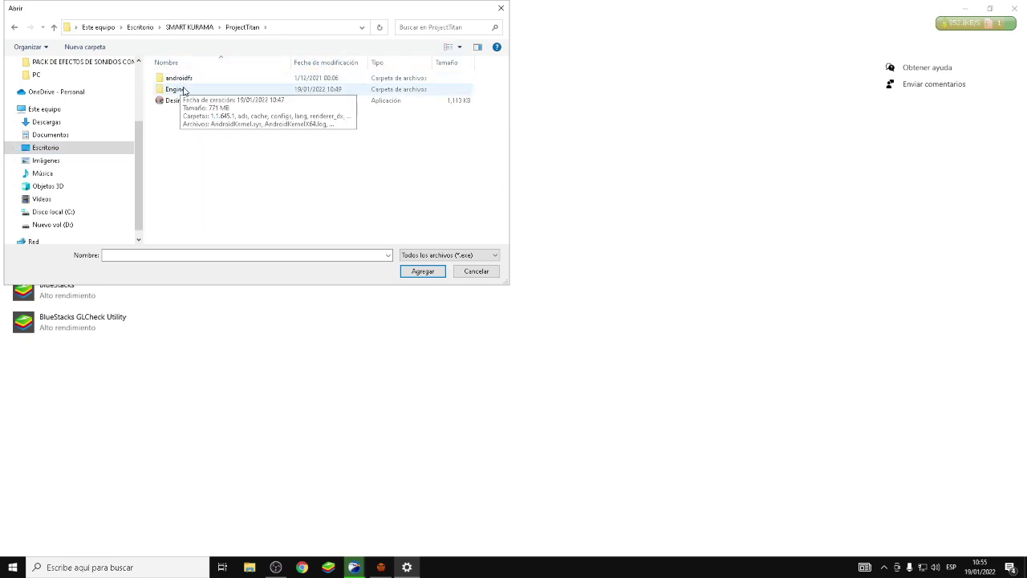
double_click(184, 90)
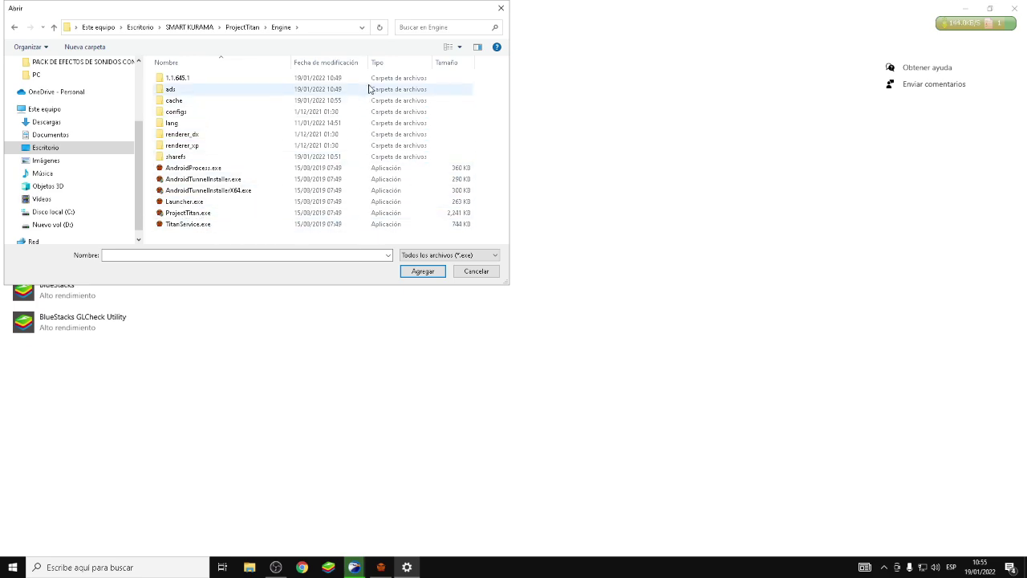
left_click(264, 215)
left_click(420, 272)
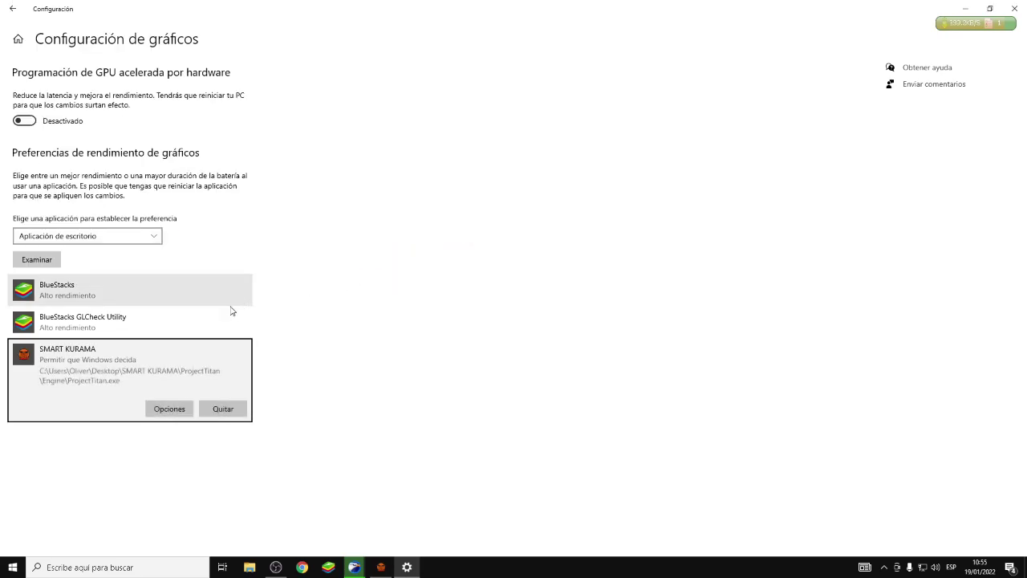
Set SMART KURAMA's graphics preference to Alto rendimiento, save it, close the Windows settings and refresh the desktop
left_click(185, 410)
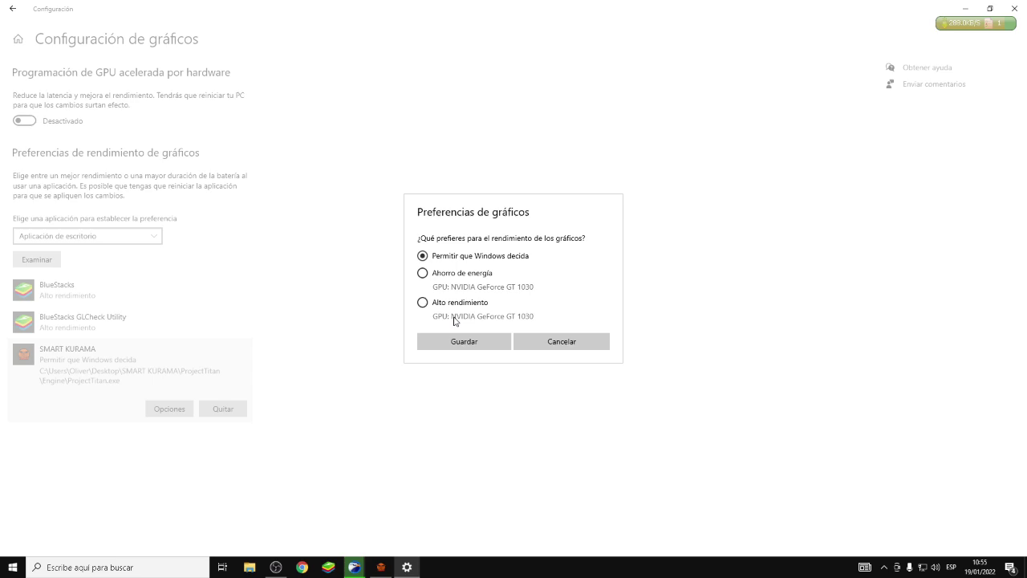
left_click(422, 302)
left_click(497, 345)
left_click(1016, 13)
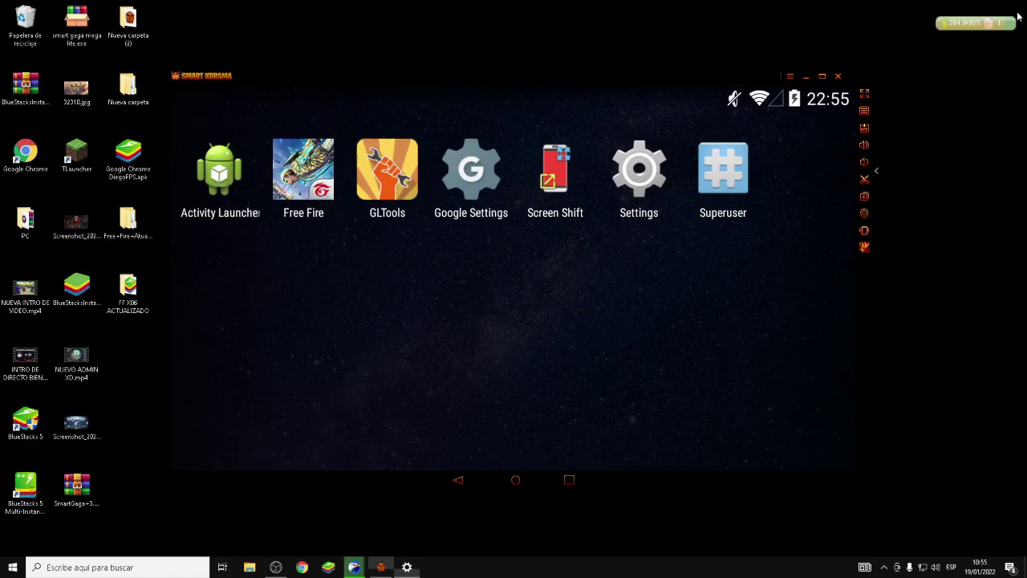
right_click(934, 283)
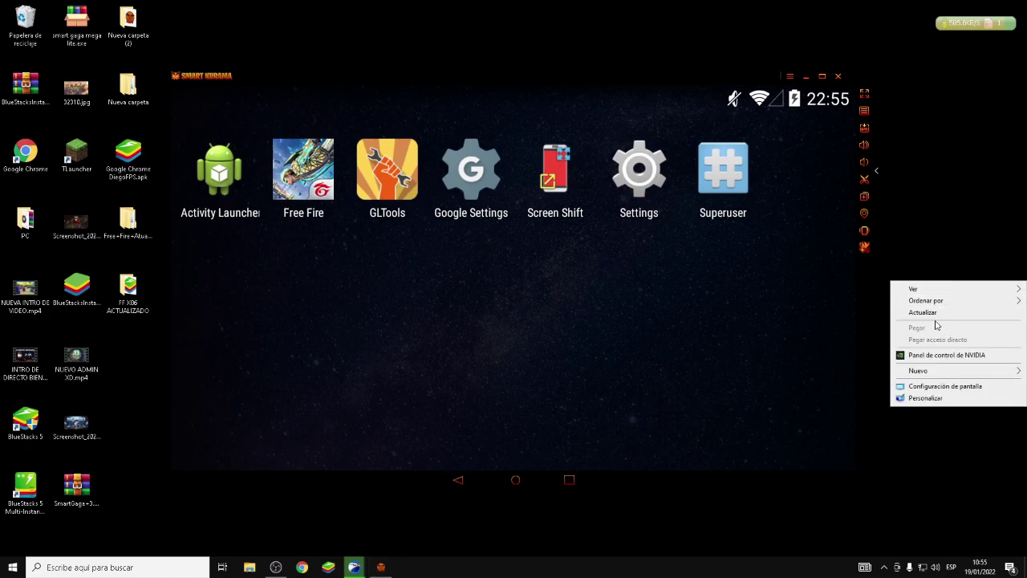
left_click(935, 320)
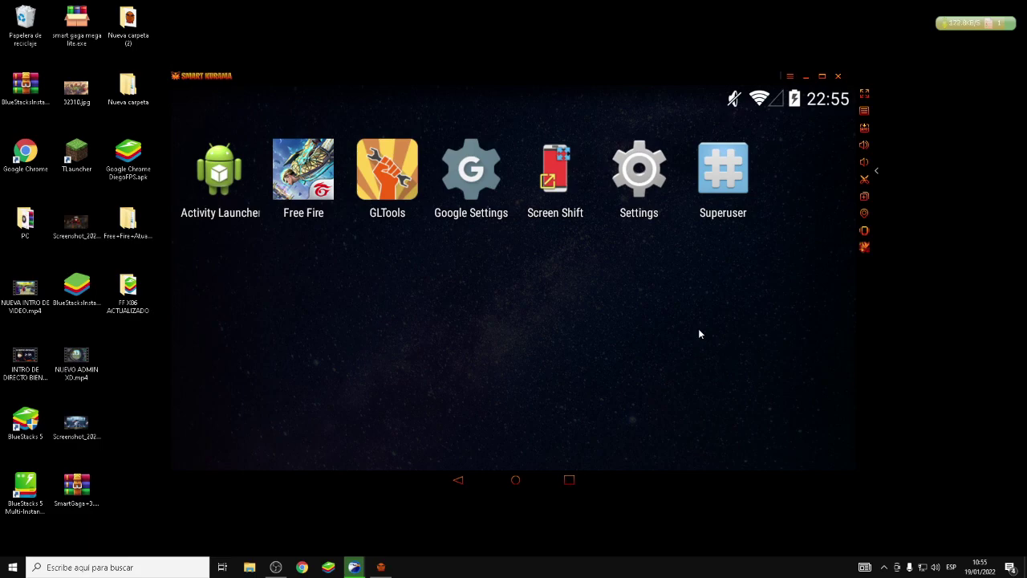
Enable Force 4x MSAA in the developer options of the emulator's Android settings
left_click(639, 184)
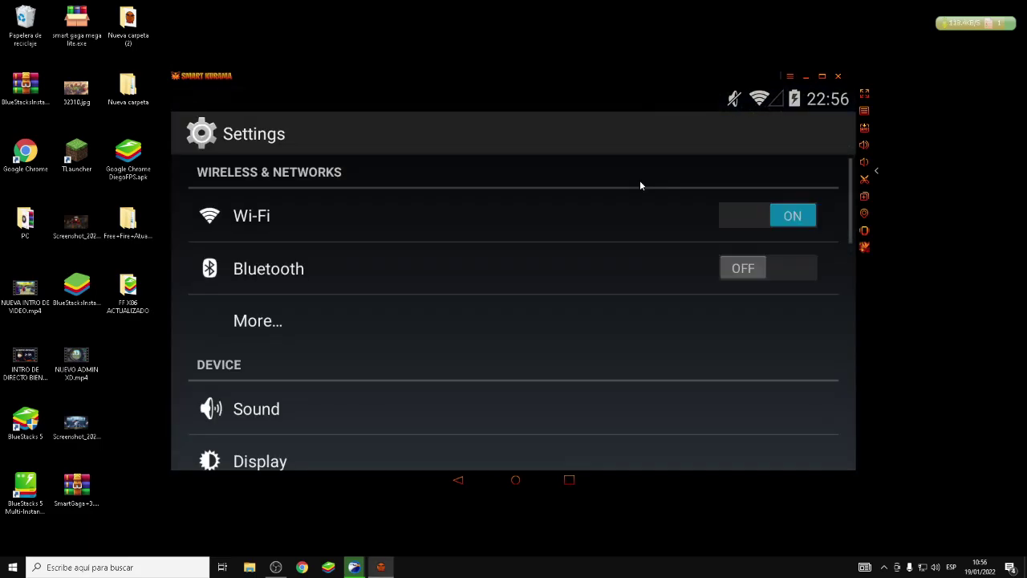
scroll(385, 310, "down", 10)
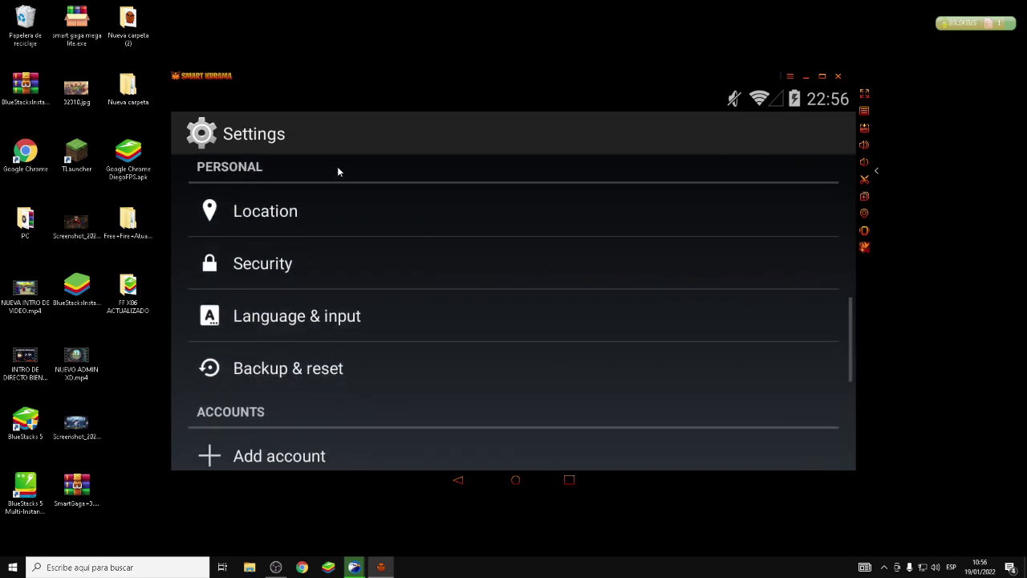
left_click(325, 386)
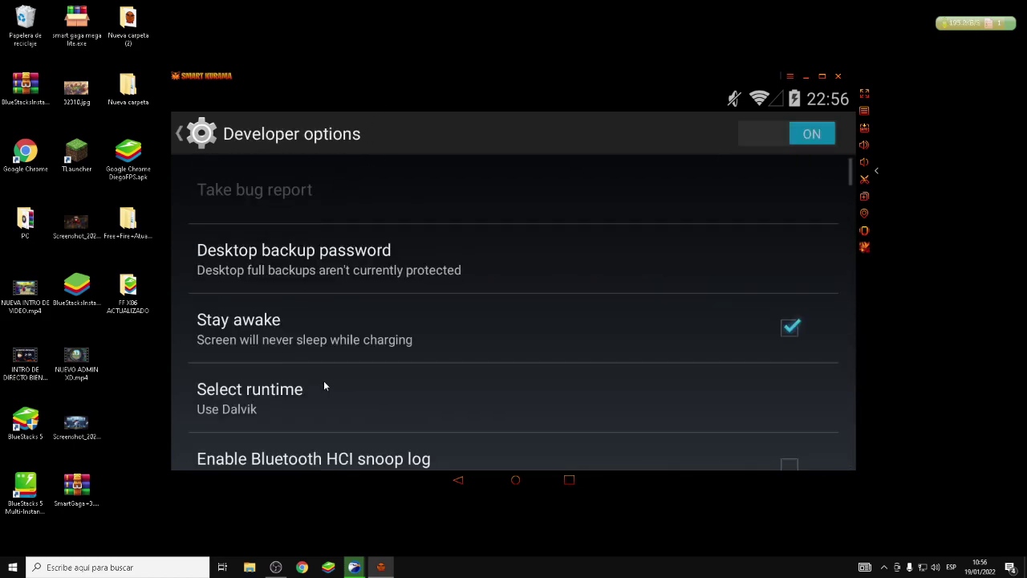
scroll(350, 379, "down", 15)
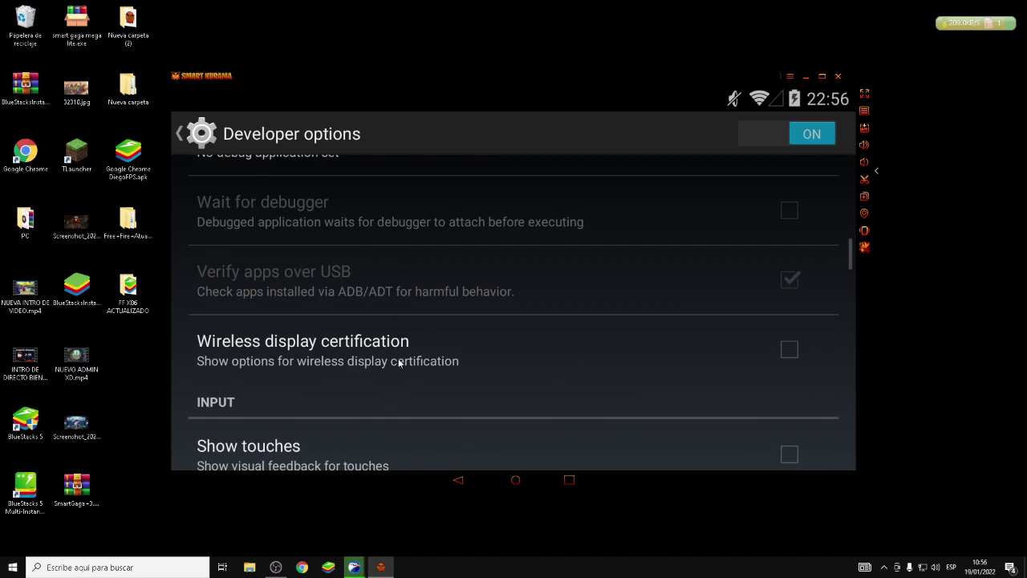
scroll(420, 415, "down", 15)
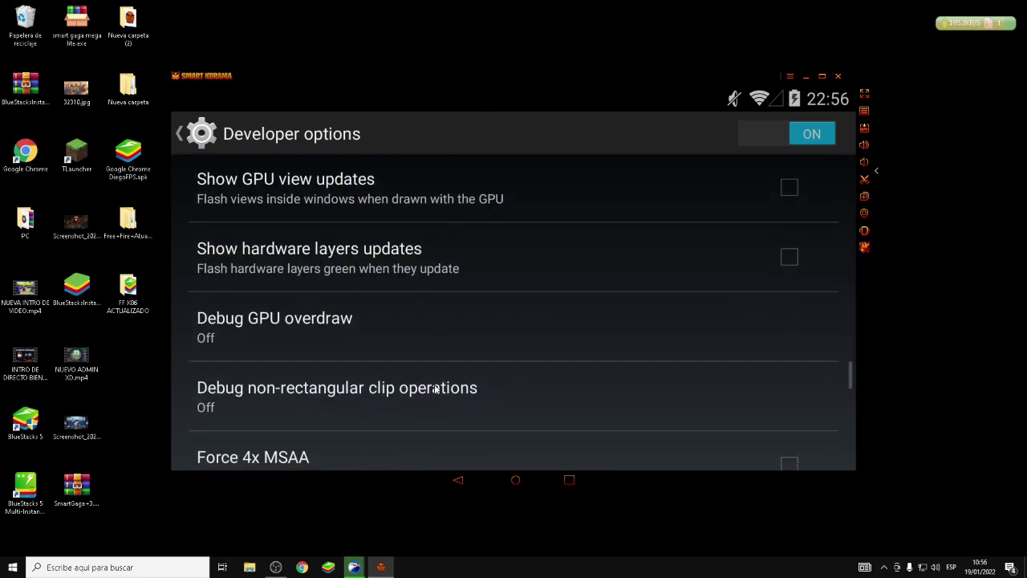
scroll(470, 240, "up", 1)
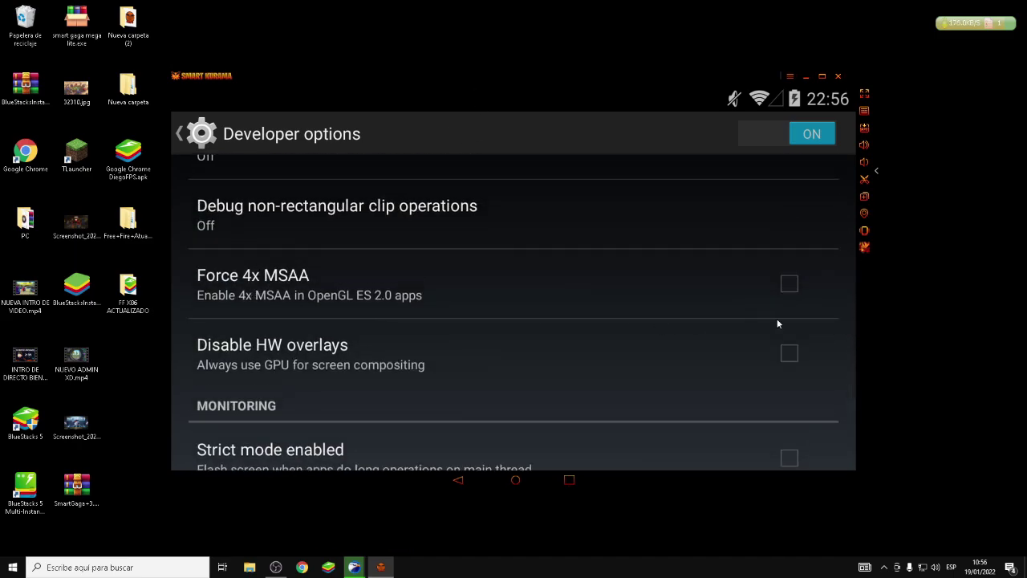
left_click(789, 285)
Set Enable OpenGL traces to Systrace (Graphics) in the developer options and dismiss the Settings app from the recent apps
left_click_drag(437, 345, 436, 149)
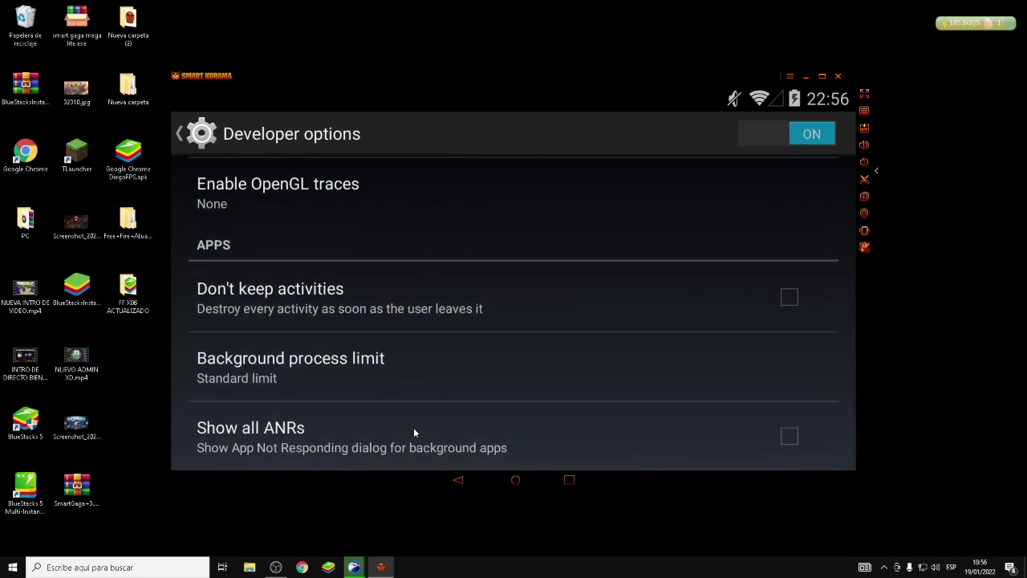
scroll(369, 397, "up", 2)
left_click(301, 302)
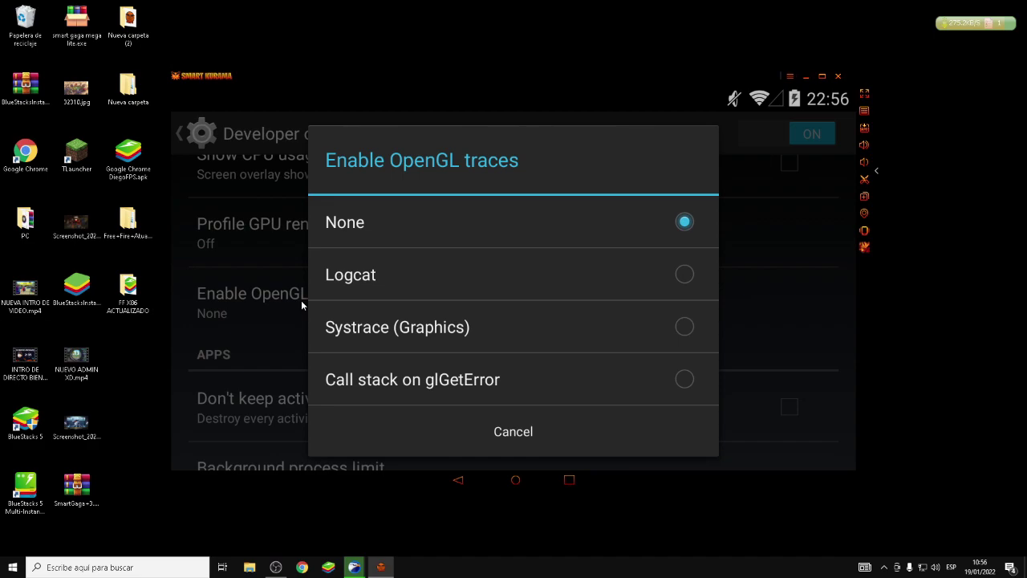
left_click(382, 340)
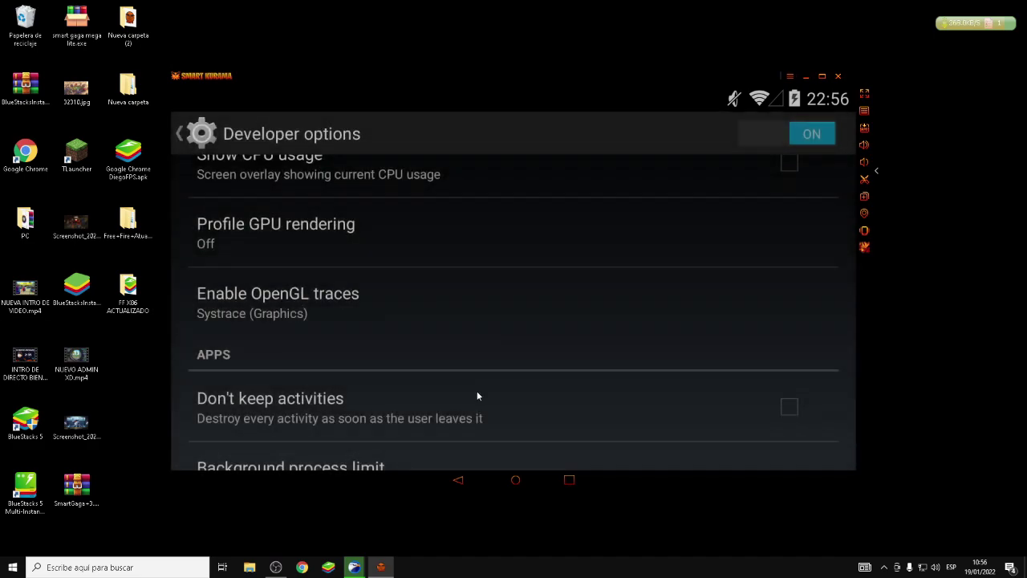
left_click(569, 480)
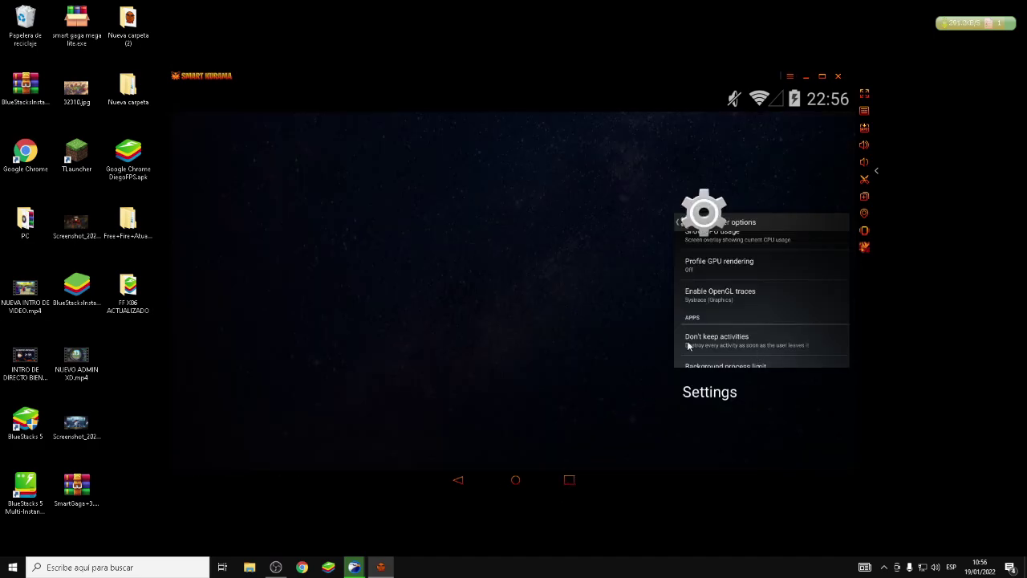
left_click_drag(706, 361, 683, 172)
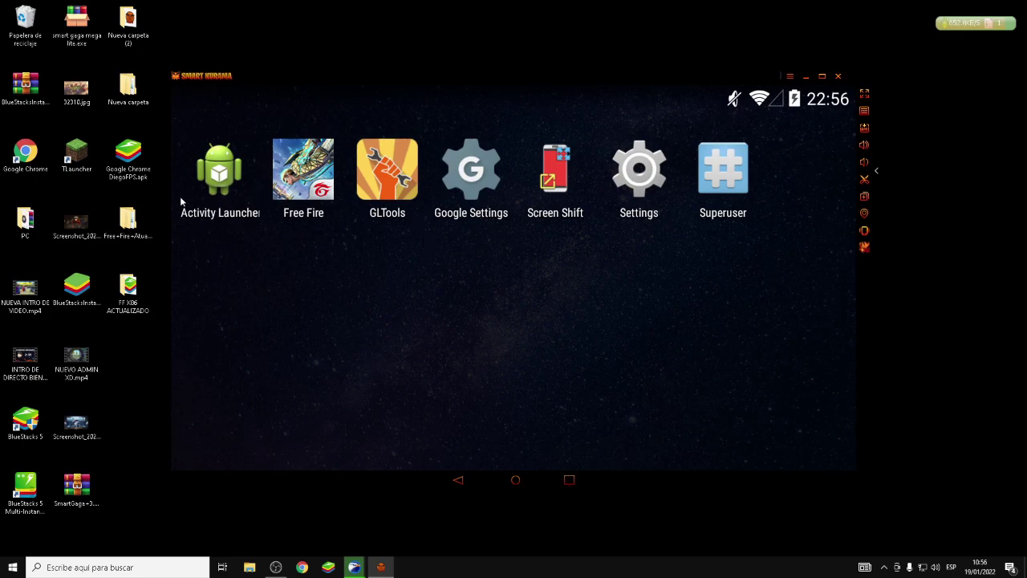
Move Google Chrome DiegoFPS.apk to the free desktop area beside the emulator and install it in the emulator
left_click_drag(132, 164, 936, 251)
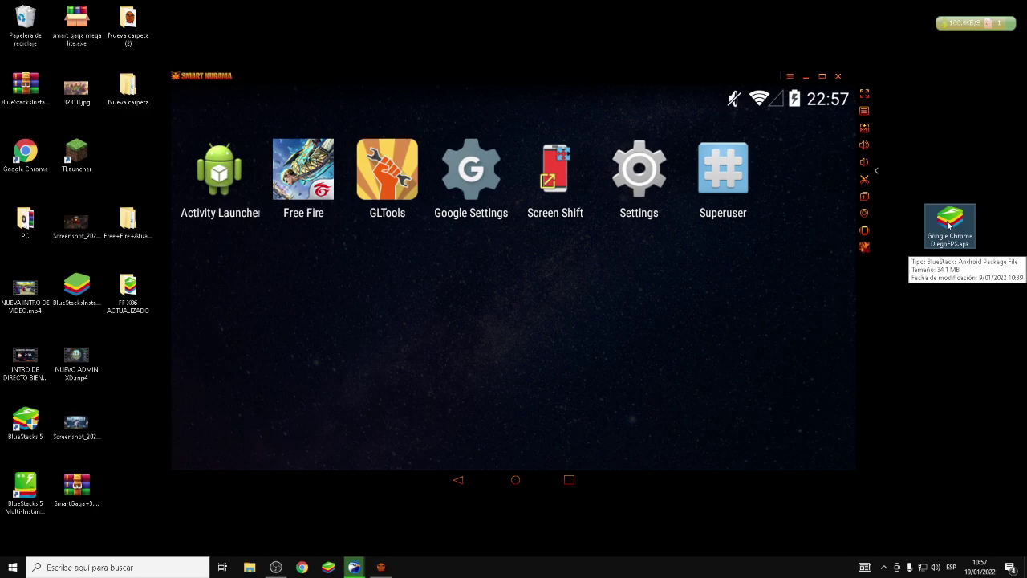
double_click(948, 226)
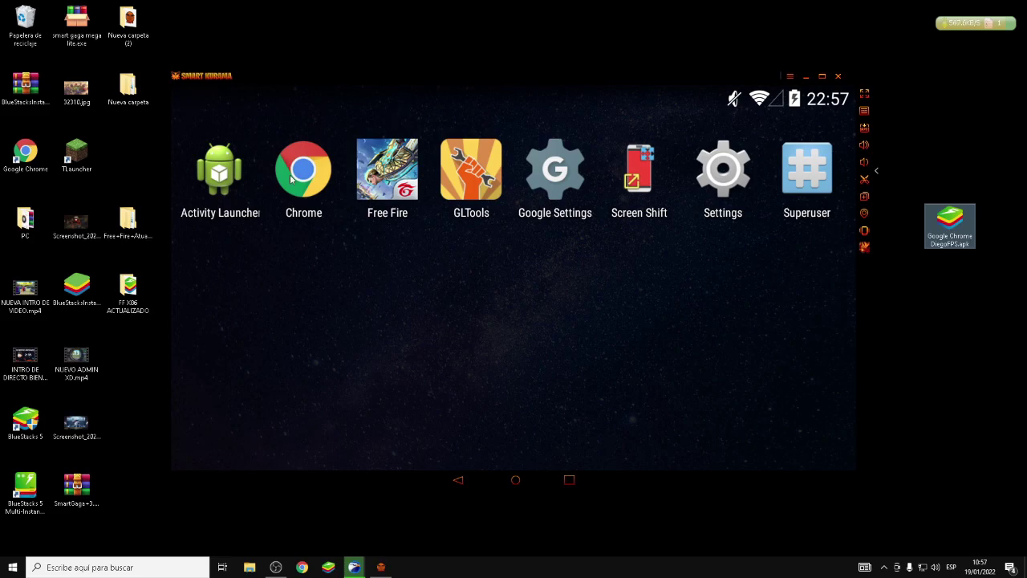
Launch Free Fire in the emulator, disable the future pop-up of the key-mapping guide and close it
left_click(394, 193)
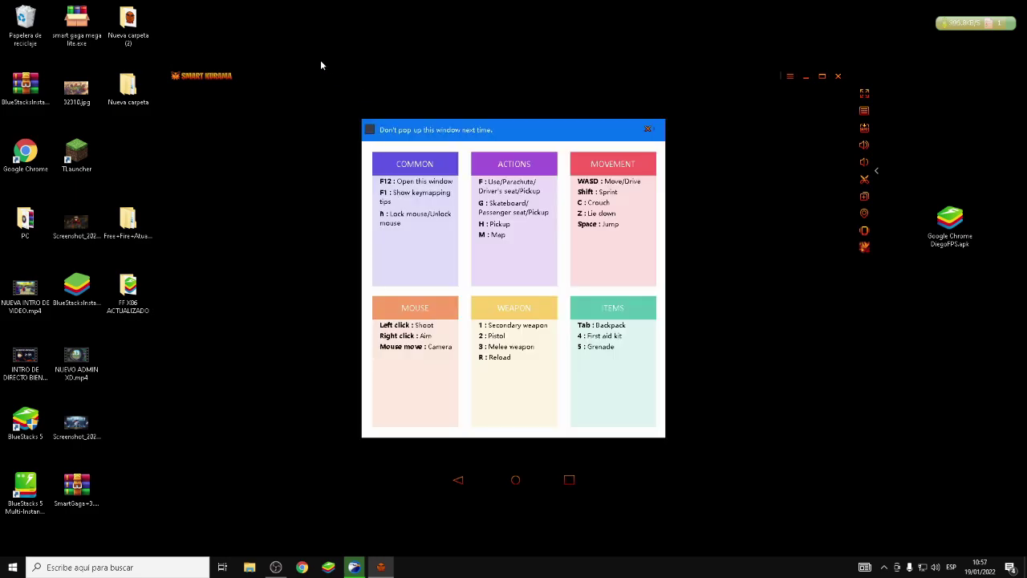
left_click(369, 130)
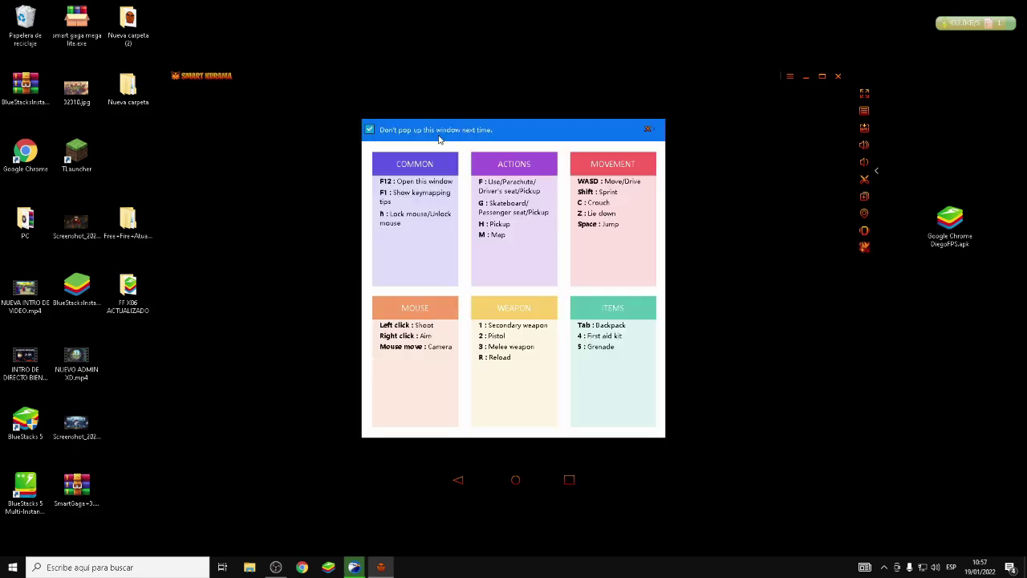
left_click(647, 130)
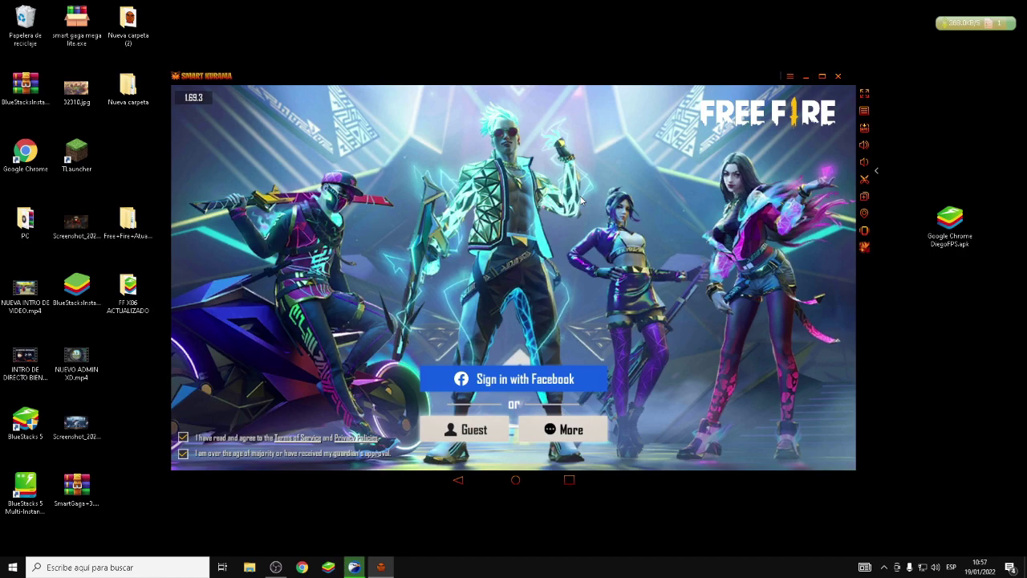
Turn the emulator's volume down to the minimum and check Free Fire's additional sign-in options without choosing one
left_click(864, 162)
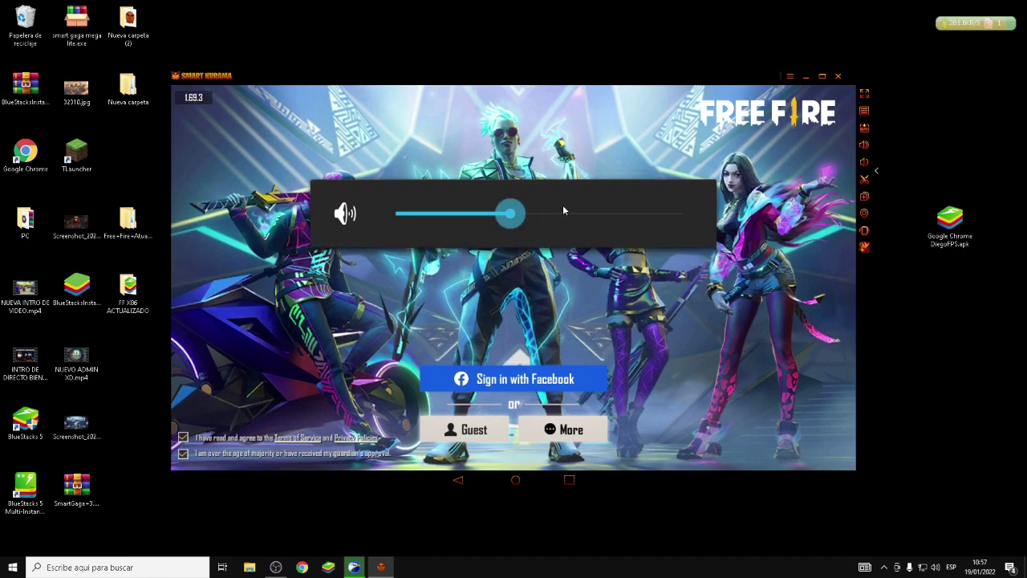
left_click(395, 215)
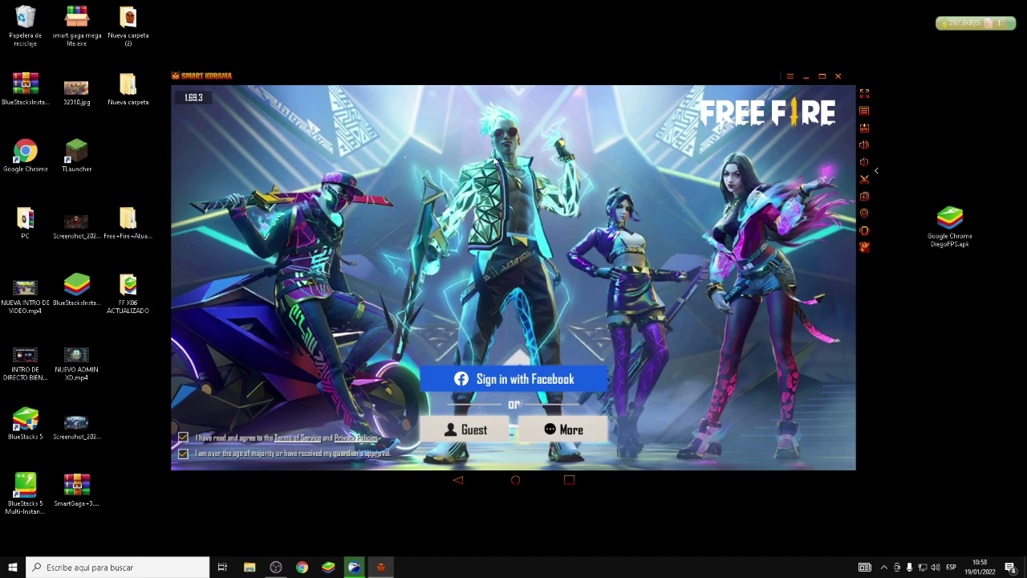
left_click(561, 426)
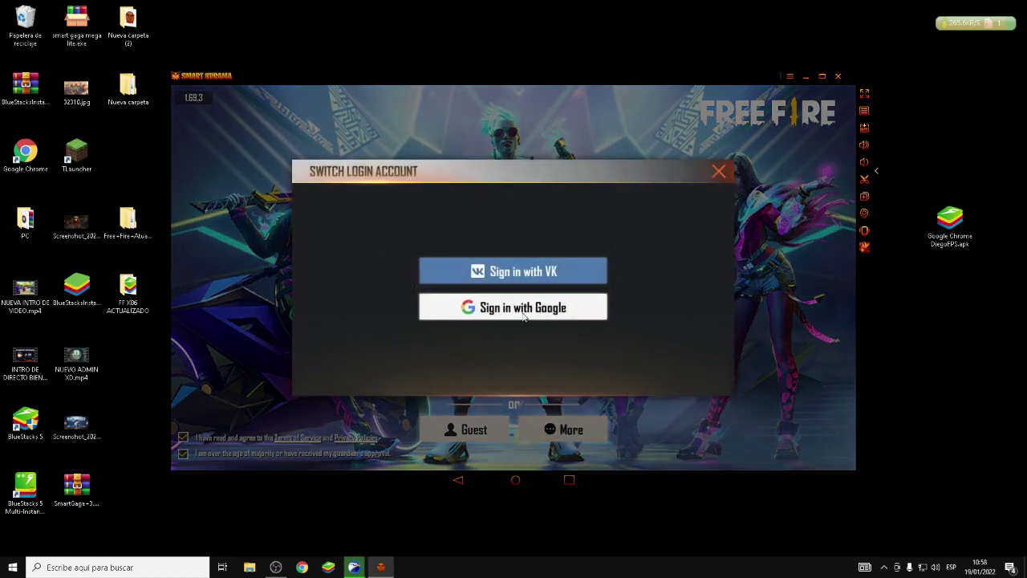
left_click(719, 172)
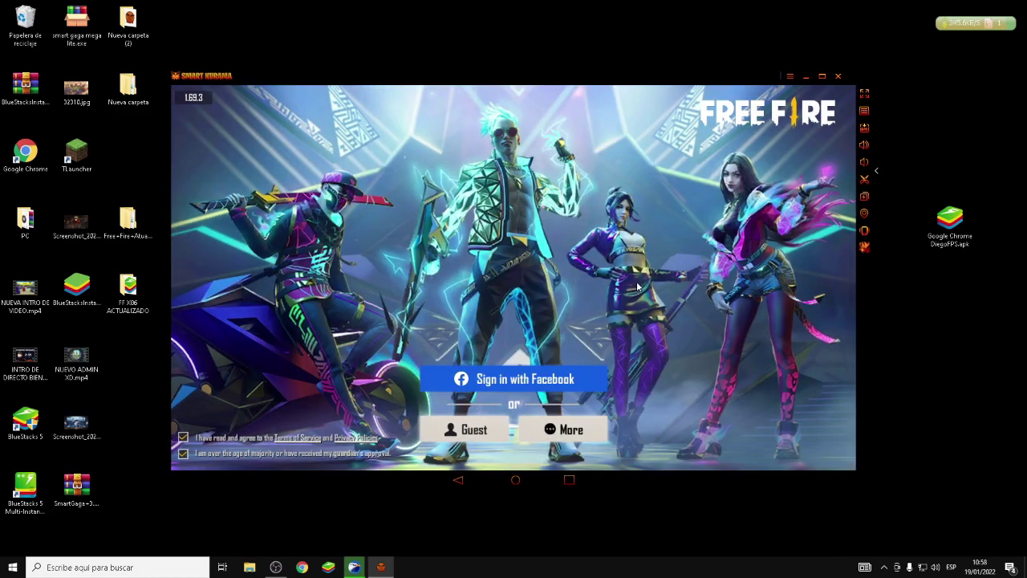
Start Free Fire's Facebook sign-in and complete Chrome's first-run setup with usage statistics enabled and no account added
left_click(540, 378)
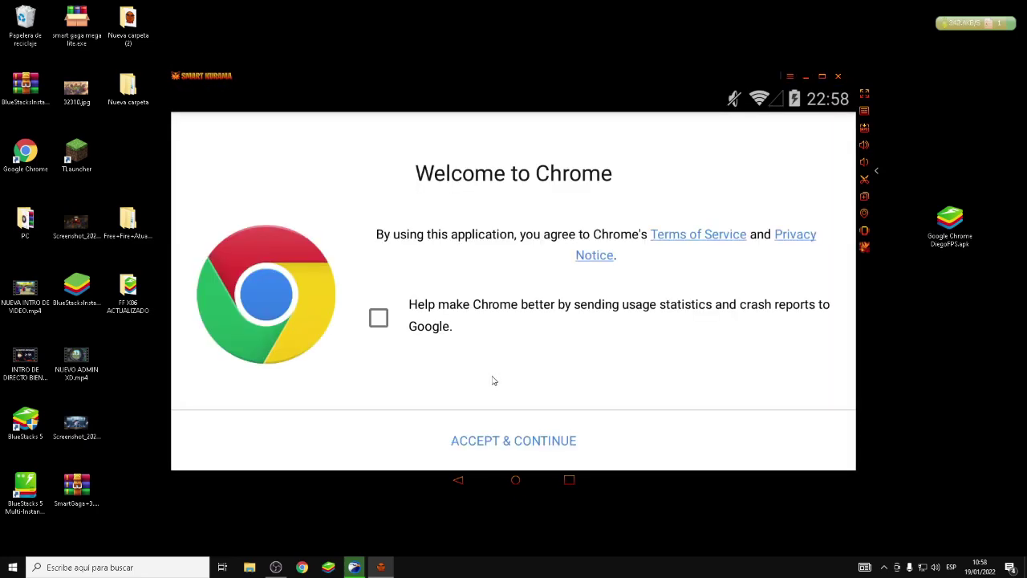
left_click(382, 321)
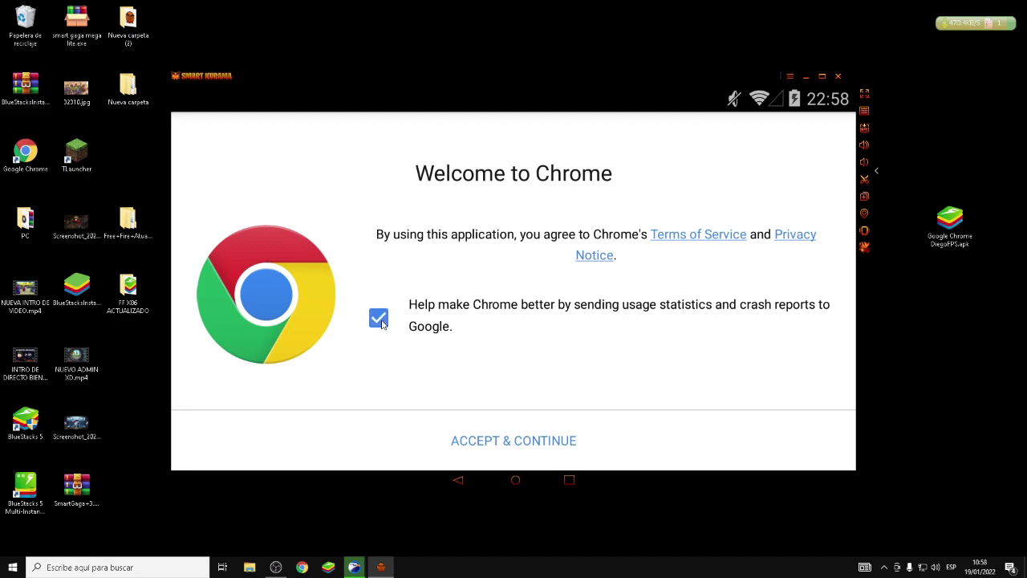
left_click(502, 443)
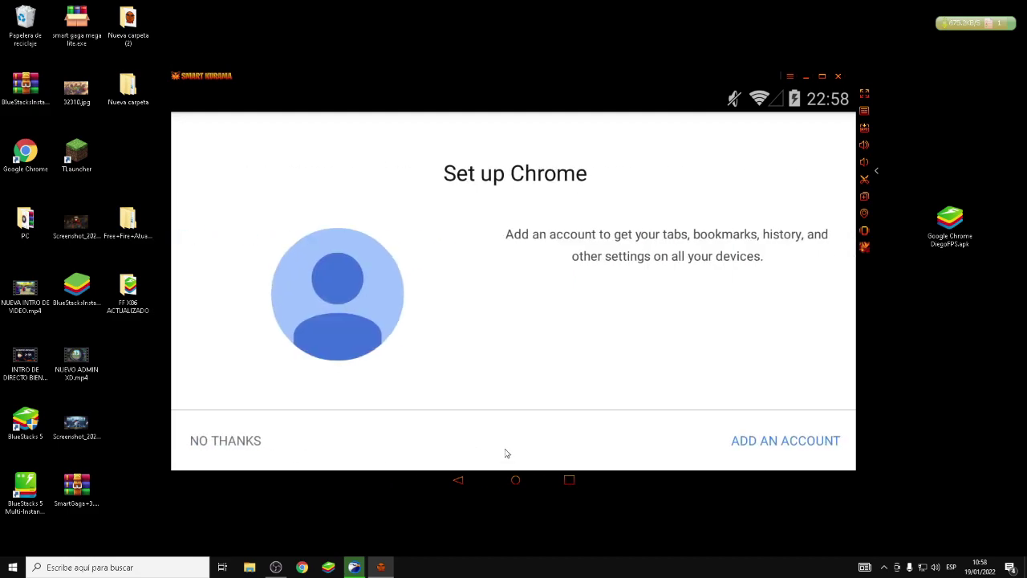
left_click(228, 446)
Log in through Facebook, dismiss the password-saving and translation offers, and continue into the Free Fire lobby
scroll(578, 254, "down", 5)
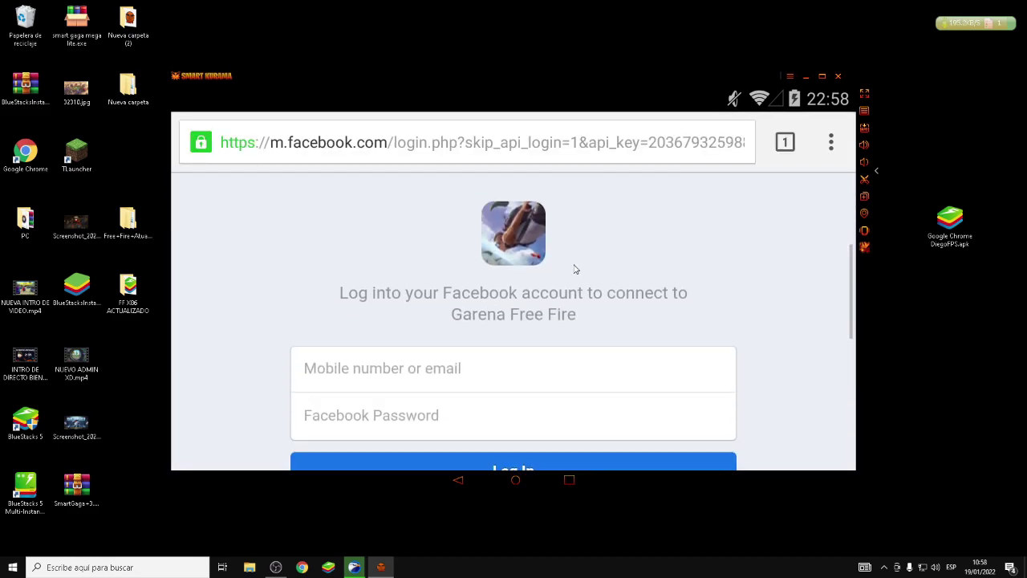
left_click(477, 275)
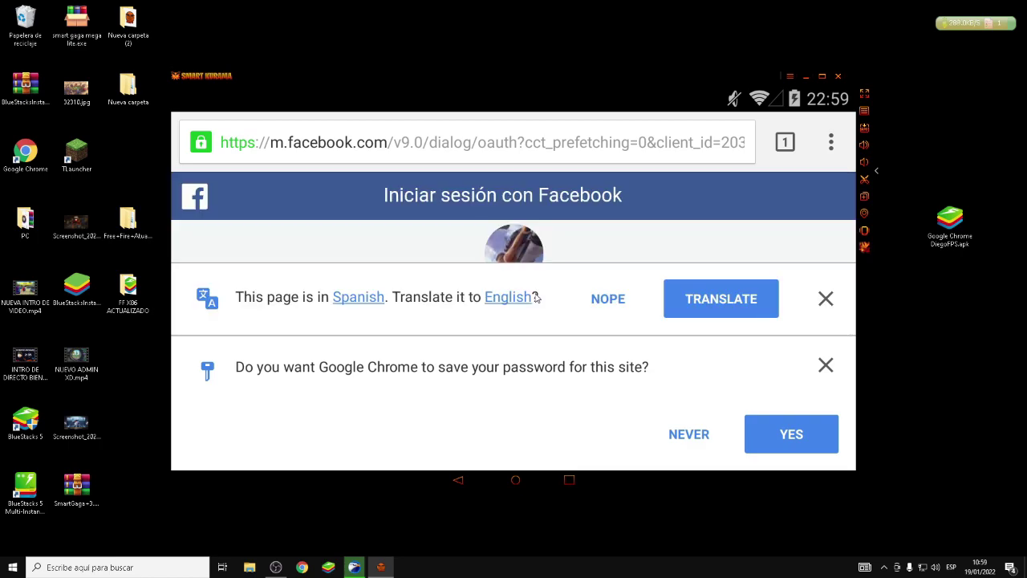
left_click(826, 365)
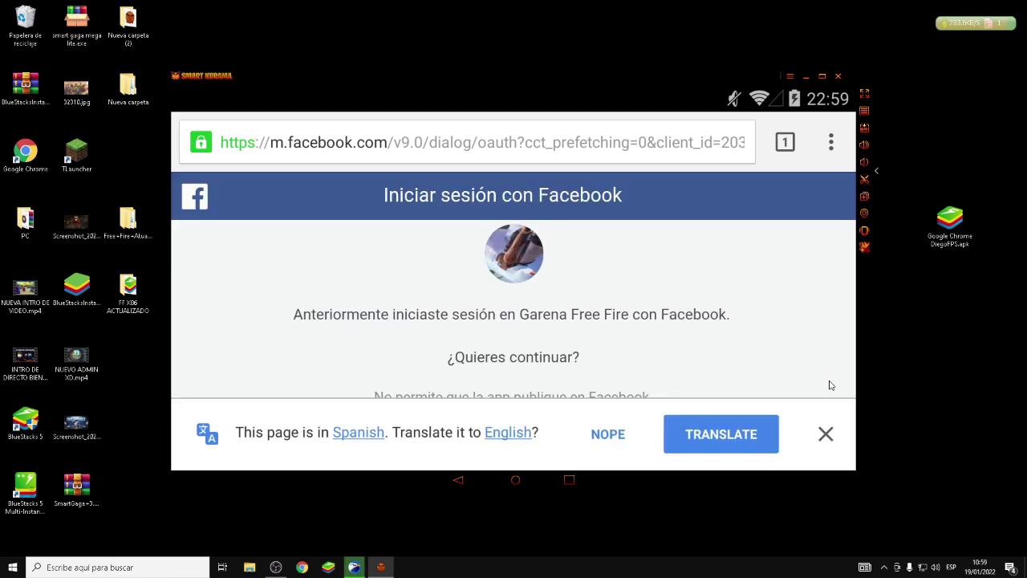
left_click(827, 434)
left_click(556, 443)
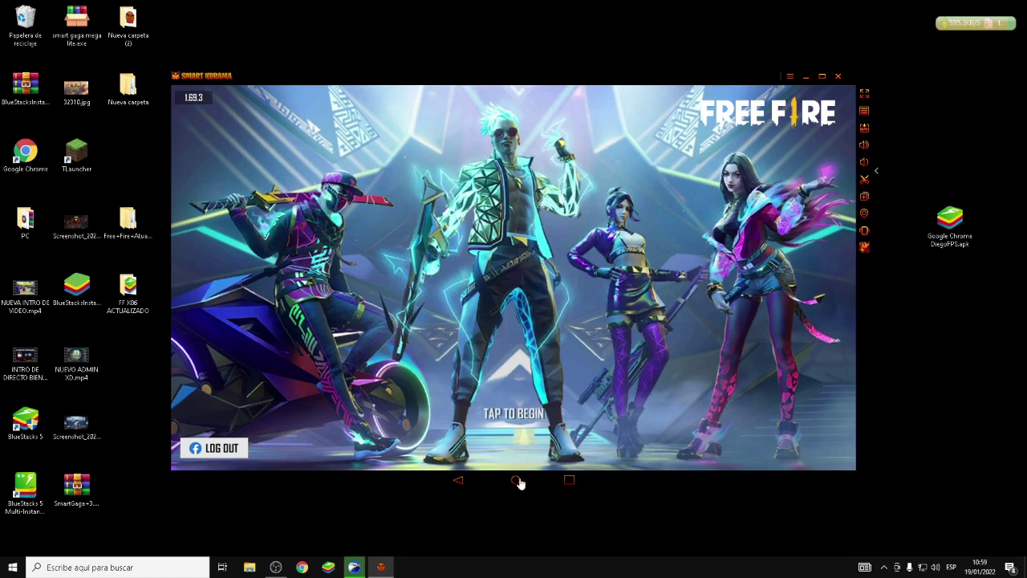
left_click(503, 410)
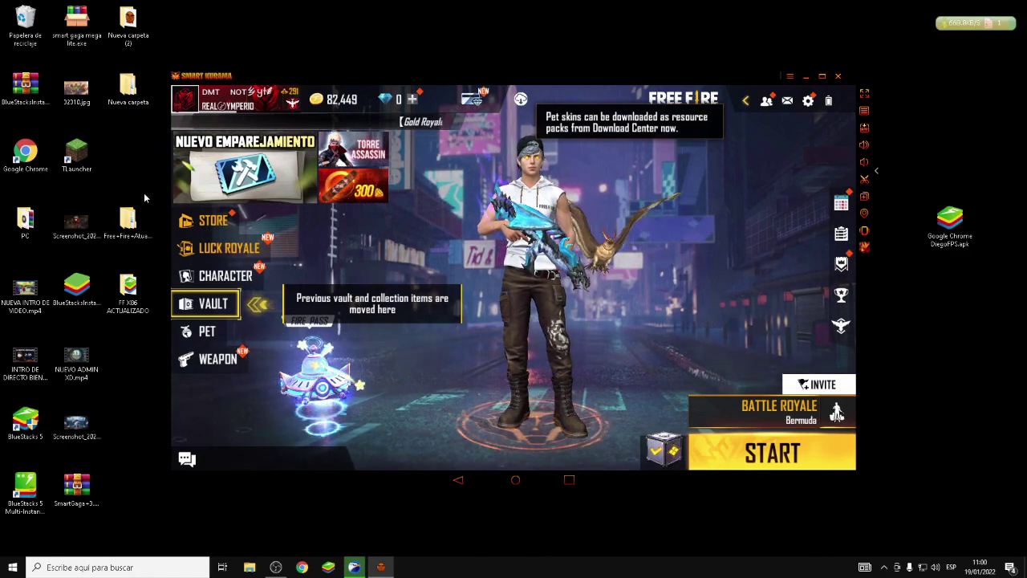
Review the CS-Ranked section of the player profile and the expansion packs in the Download Center
left_click(732, 338)
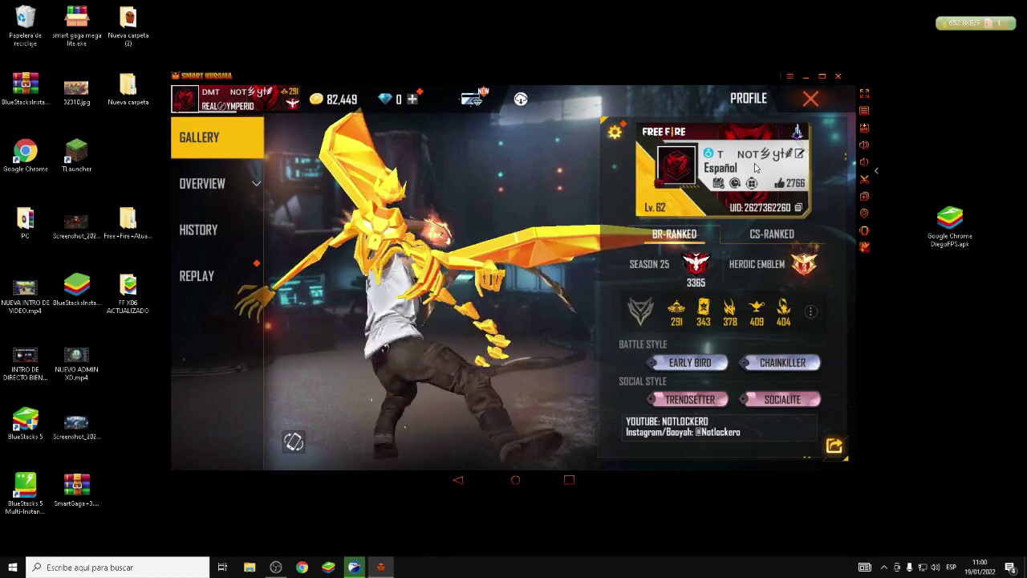
left_click(772, 234)
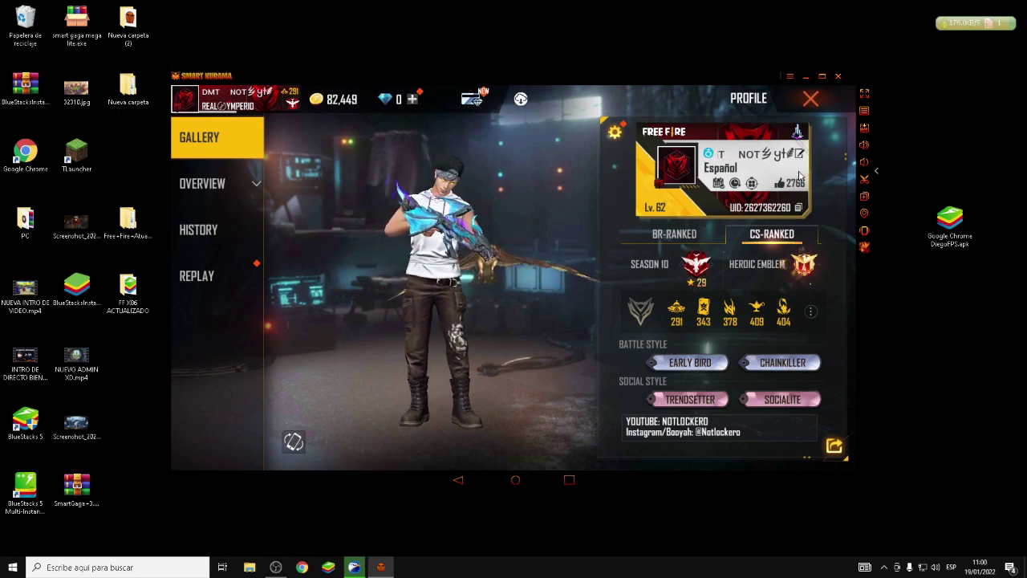
left_click(810, 98)
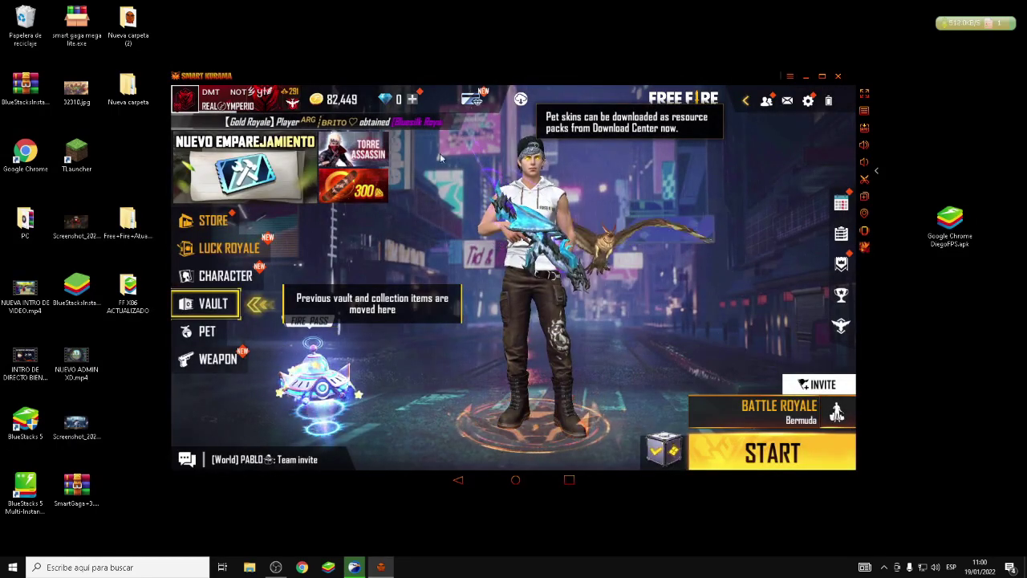
left_click(520, 100)
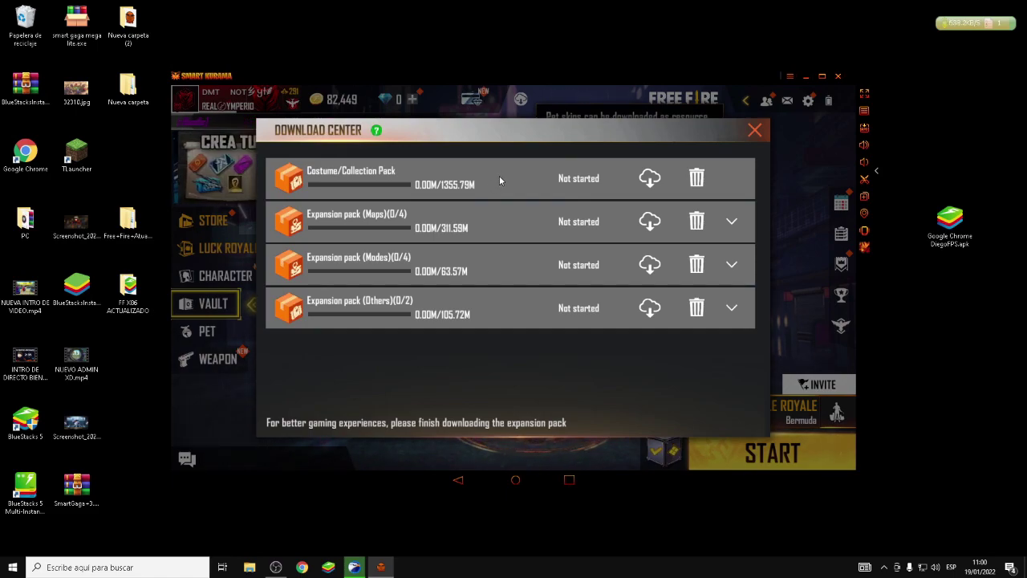
key("Escape")
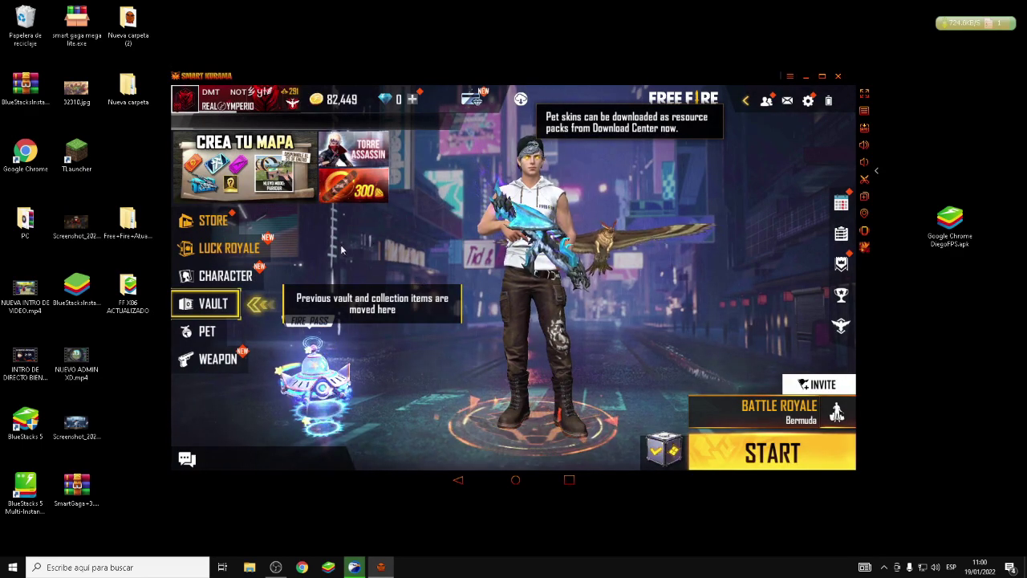
Open outfit 1 in the Vault's fitting room and download the Ballsy Skaterboi (Head) item
left_click(204, 303)
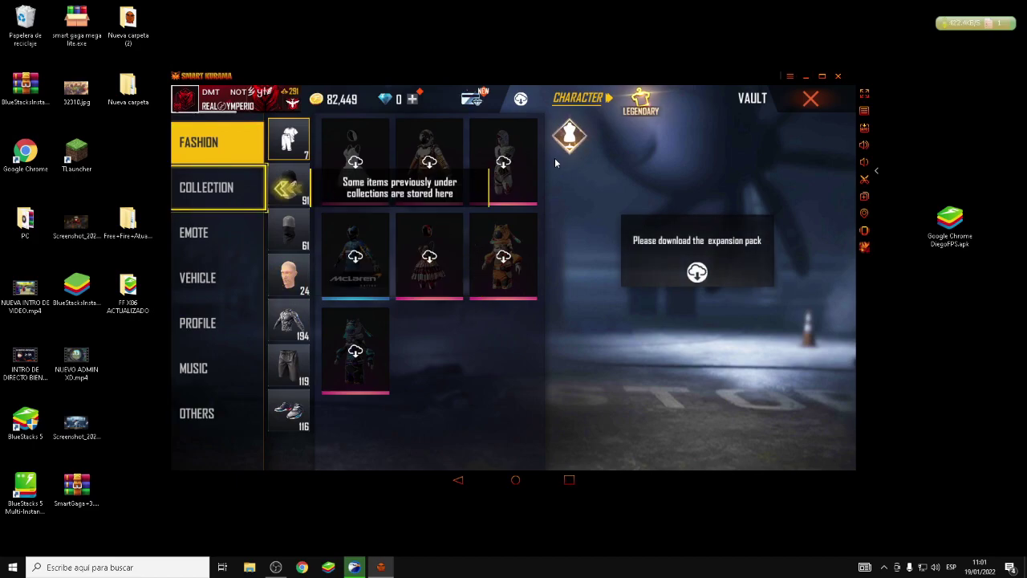
left_click(568, 141)
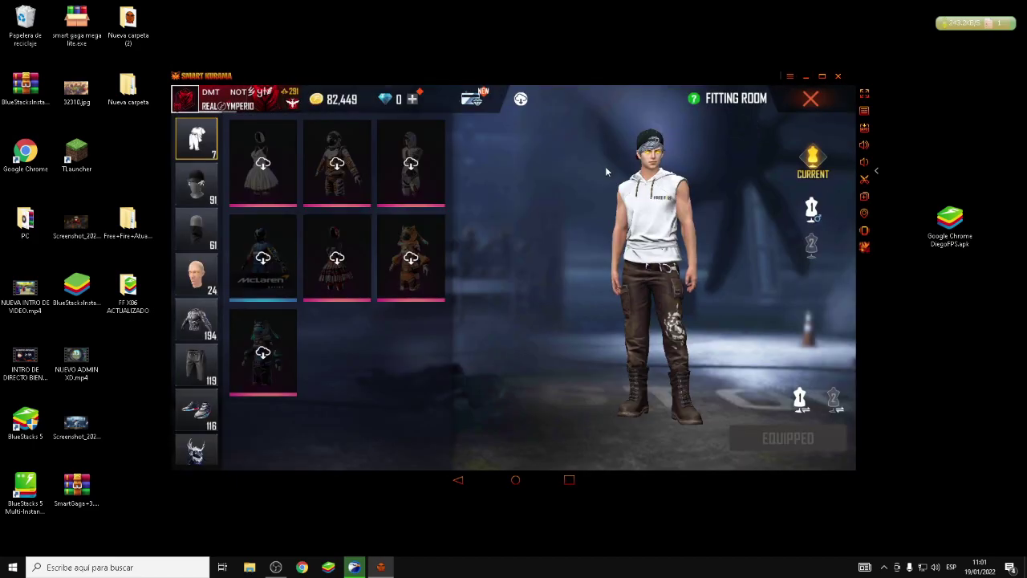
left_click(812, 209)
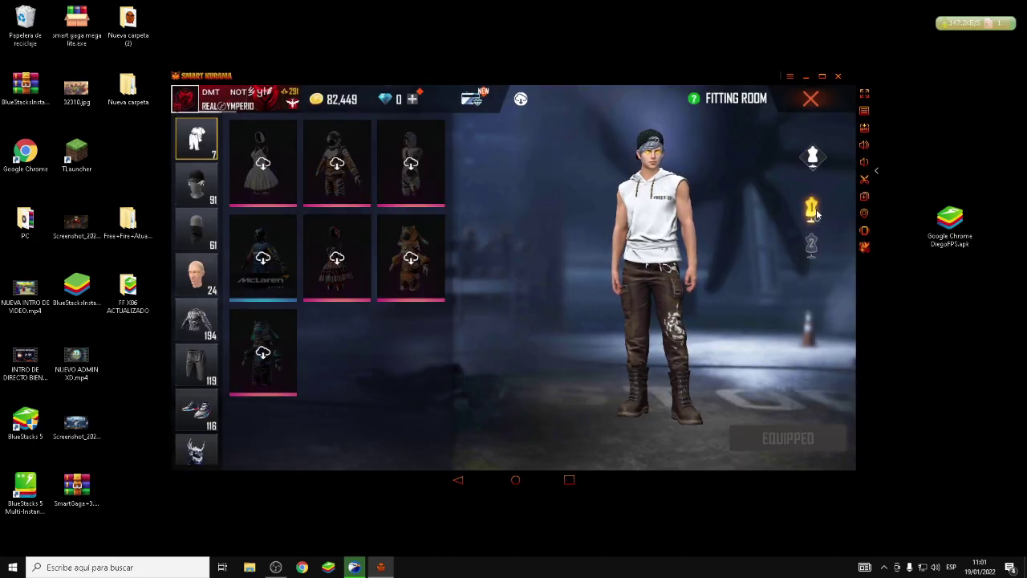
left_click(403, 186)
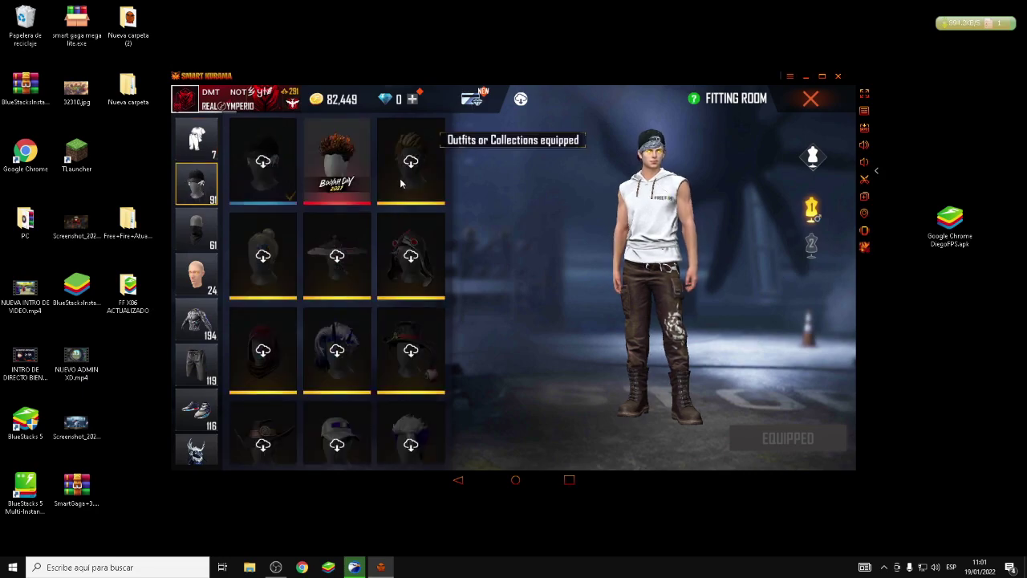
left_click(263, 163)
left_click(654, 271)
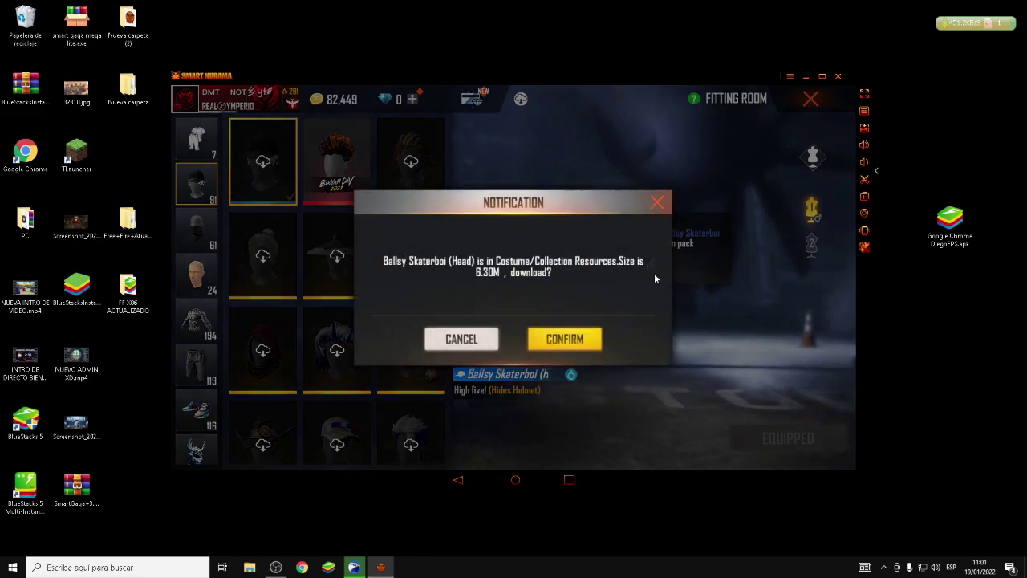
left_click(565, 338)
Download the Ballsy Skaterboi (Mask) item from the fitting room's mask category
left_click(195, 229)
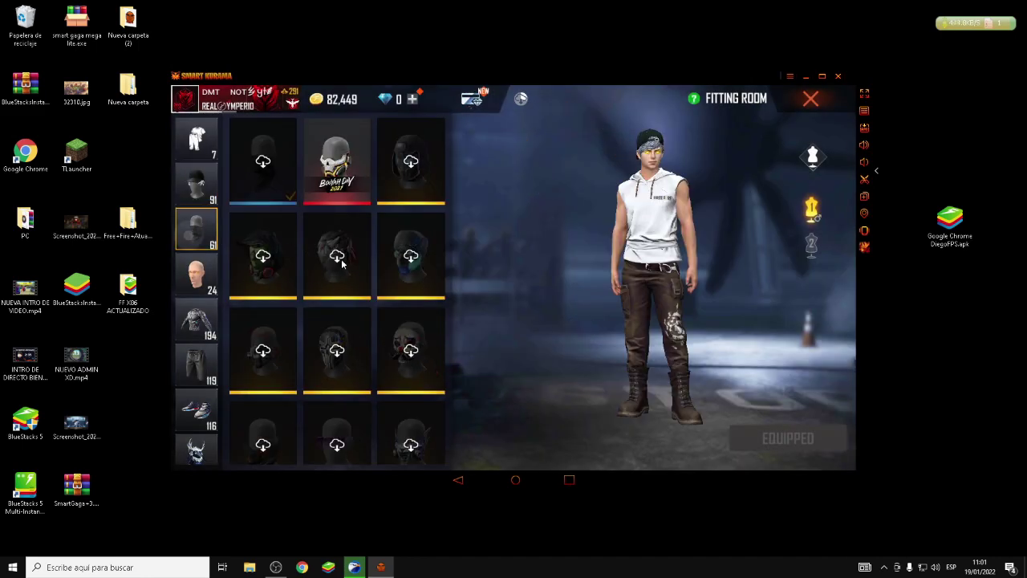
left_click(265, 173)
left_click(652, 271)
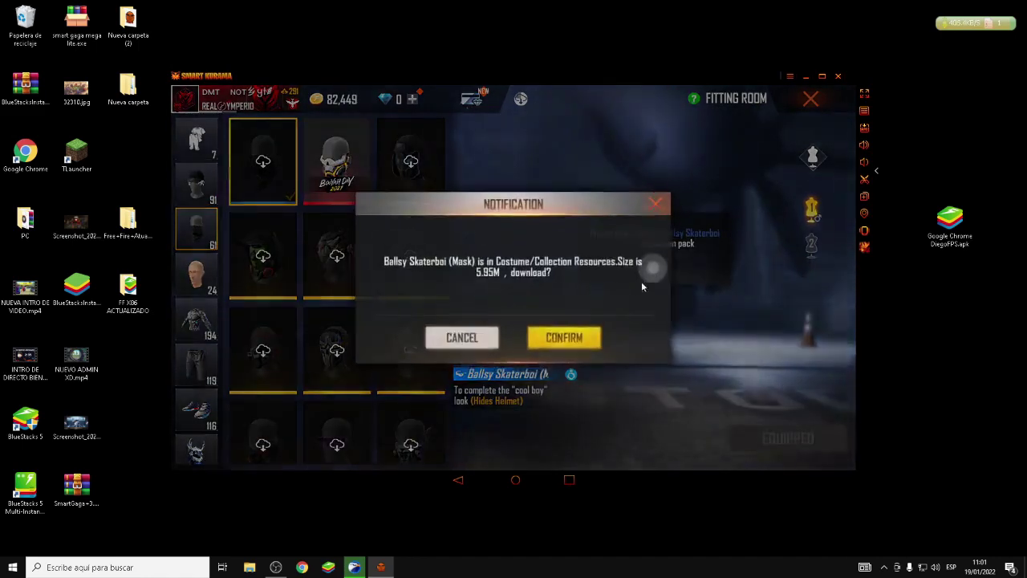
left_click(563, 338)
Check the face category and download the Bandit (Top) item from the tops category
left_click(207, 274)
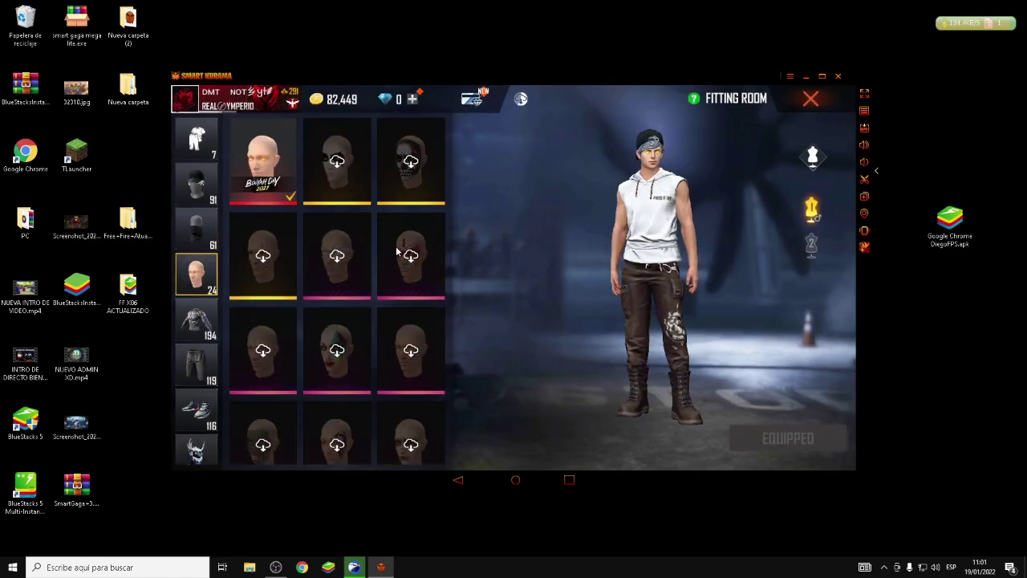
left_click(196, 320)
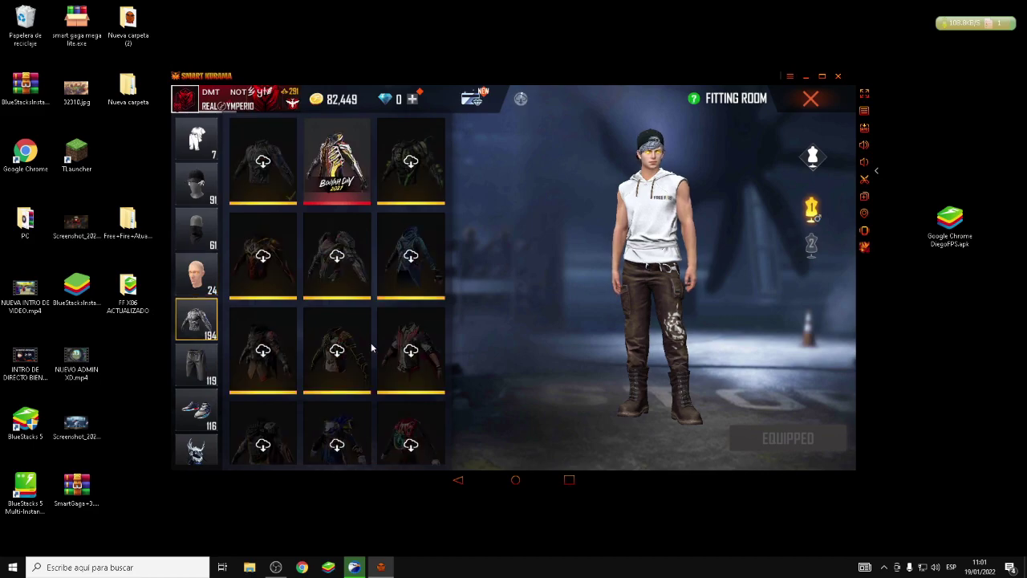
left_click(263, 164)
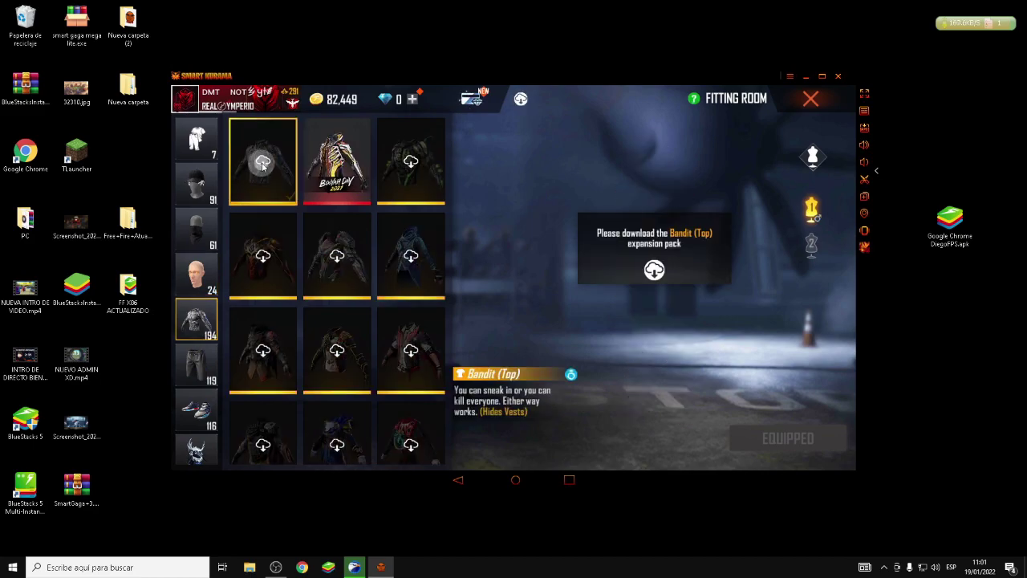
left_click(655, 270)
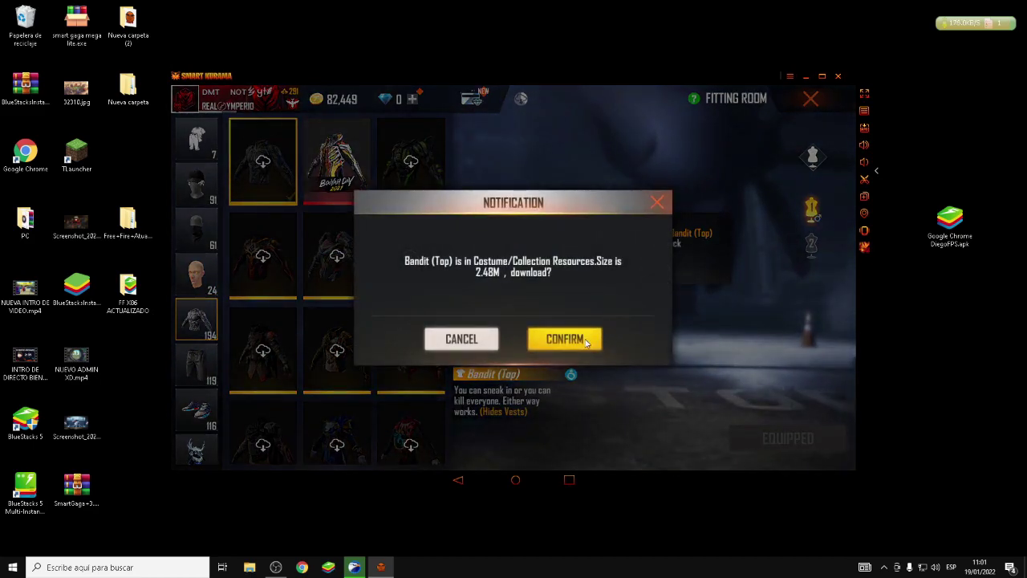
left_click(588, 341)
Select the Shadows item in the fitting room's pants category for download
left_click(197, 365)
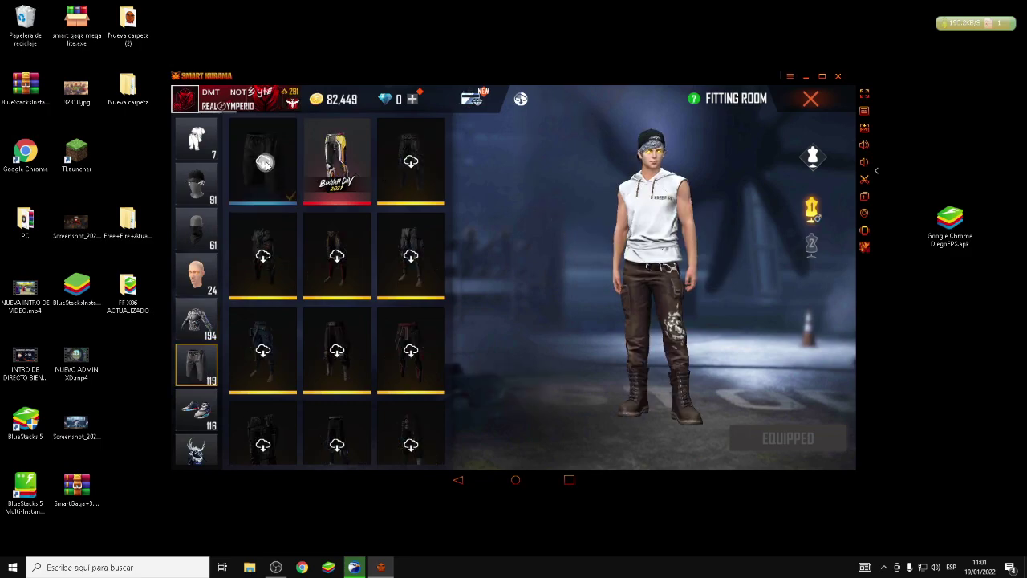
left_click(264, 162)
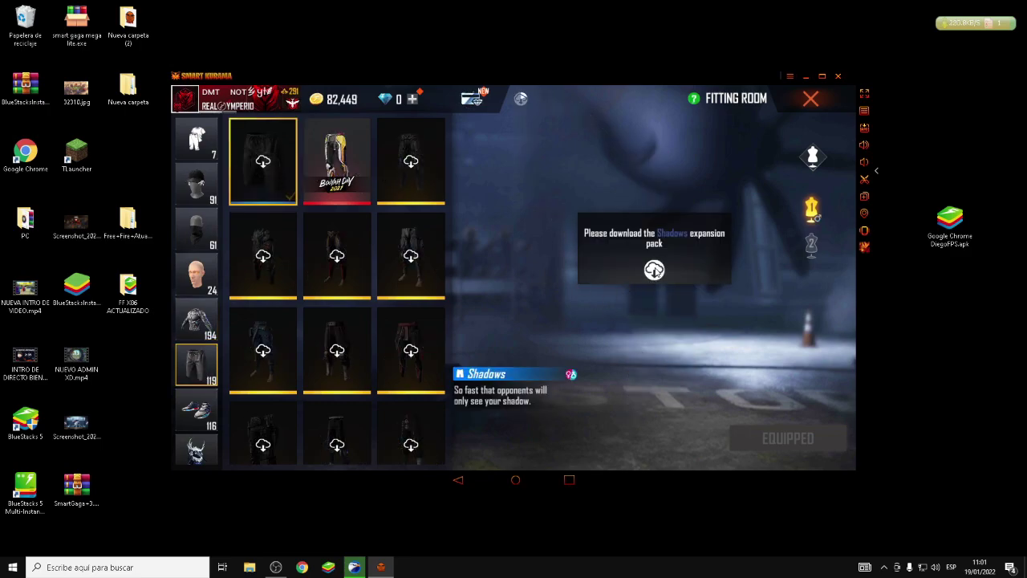